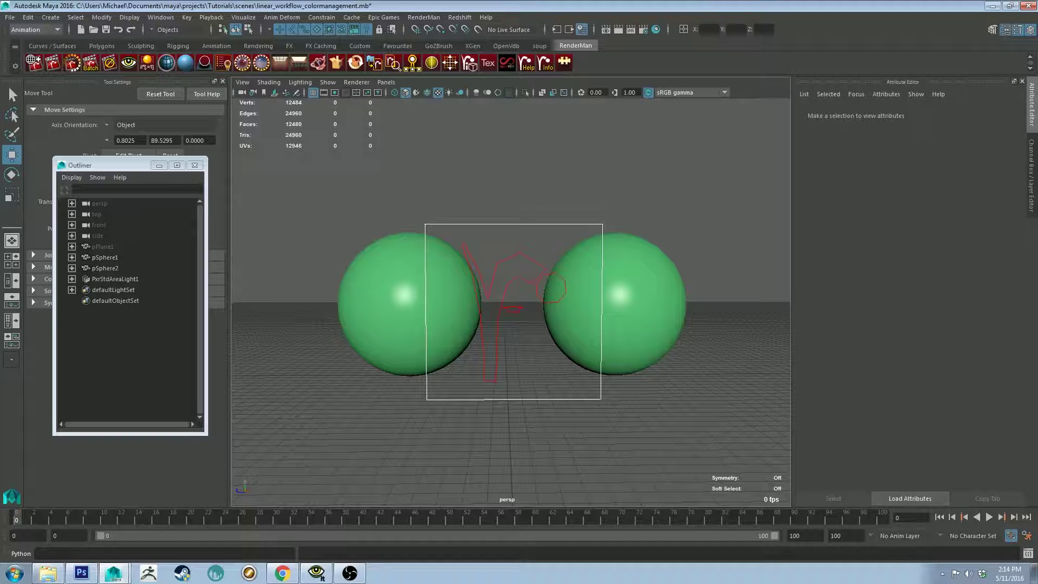
Step: Open Hypershade to show the swatch_colour and texture_colour shaders and the file2 texture
click(480, 63)
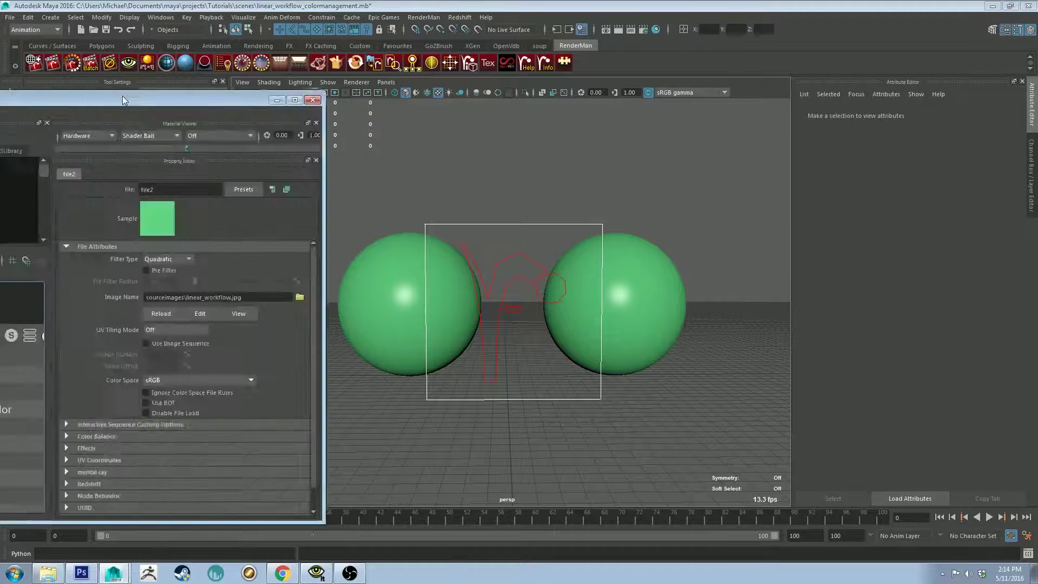
Step: Reframe the graph, inspect texture_colour, then return to swatch_colour's green Base Color (99, 214, 132)
scroll(622, 248, down, 4)
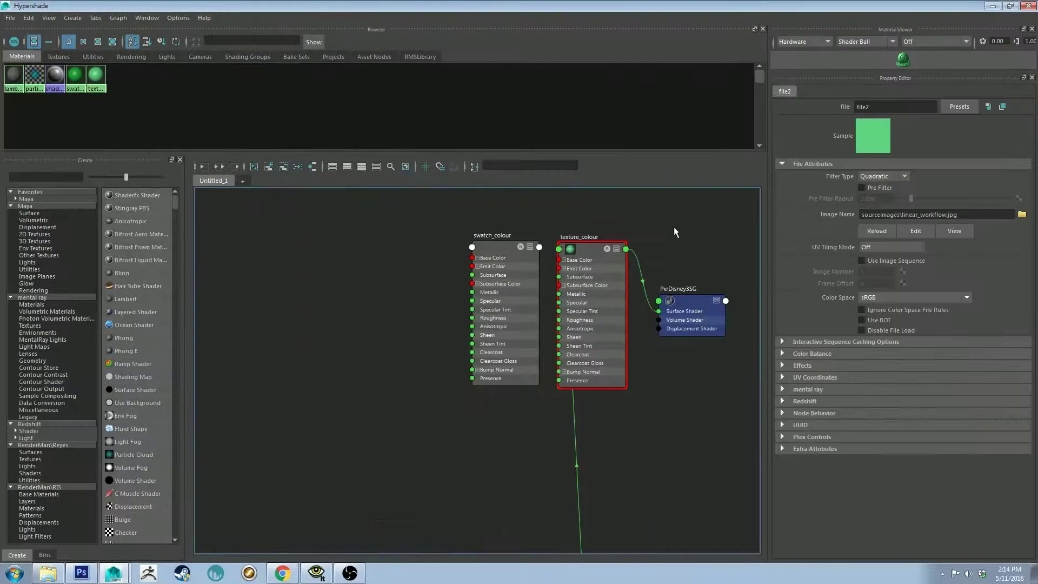
alt+middle_drag(677, 227, 454, 278)
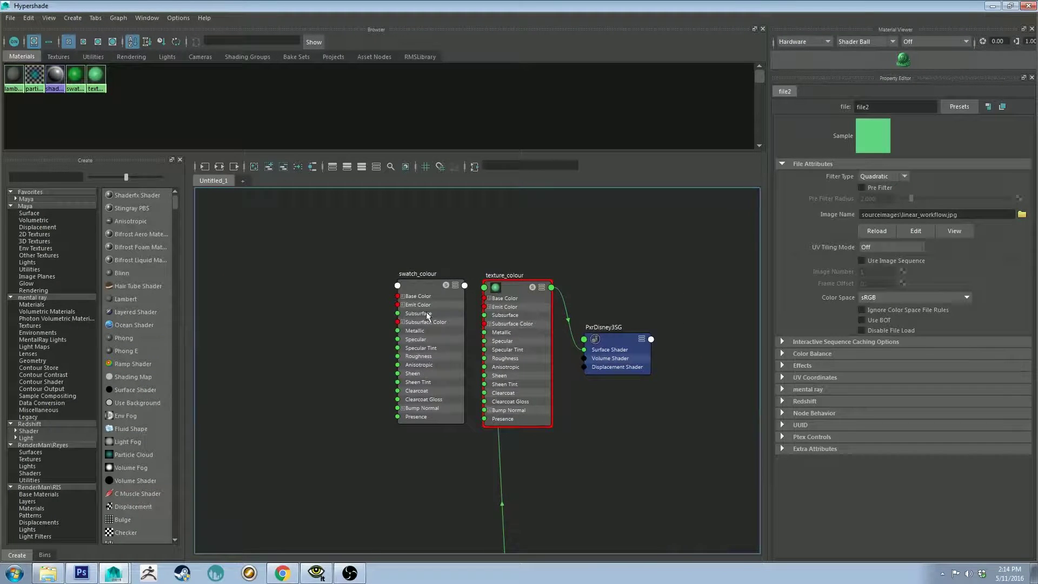
click(429, 286)
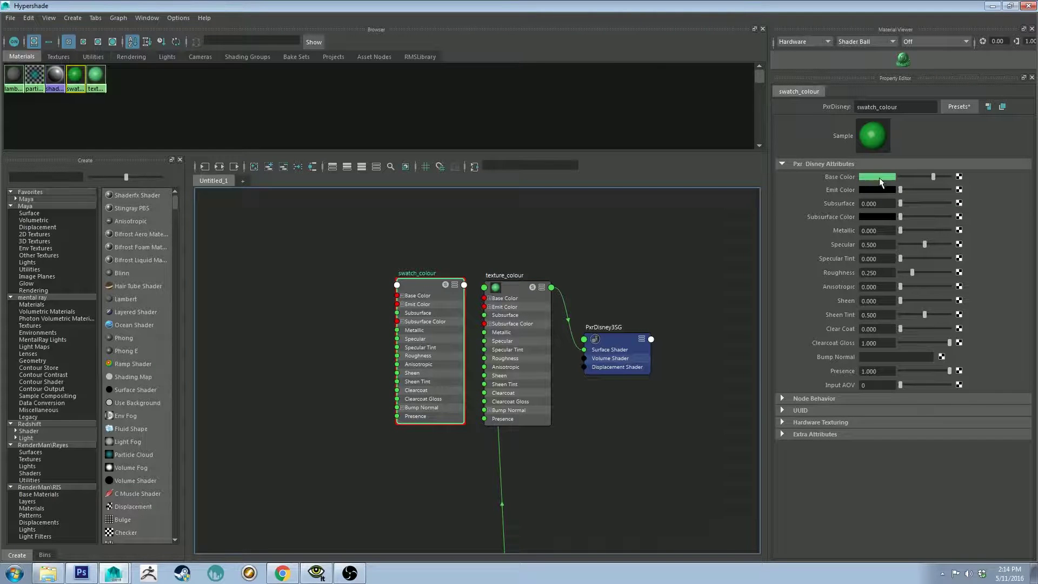
click(513, 284)
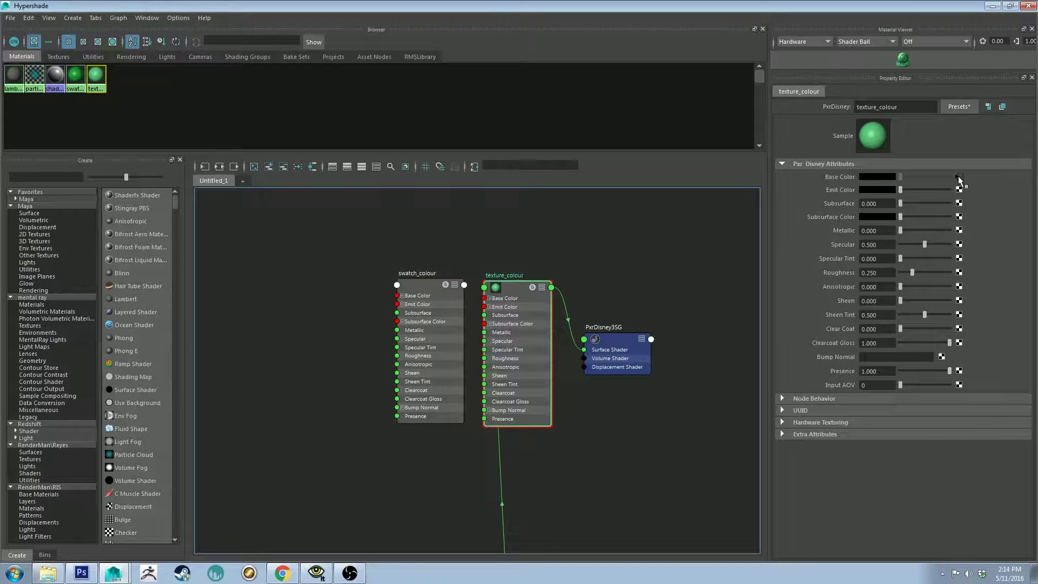
click(420, 284)
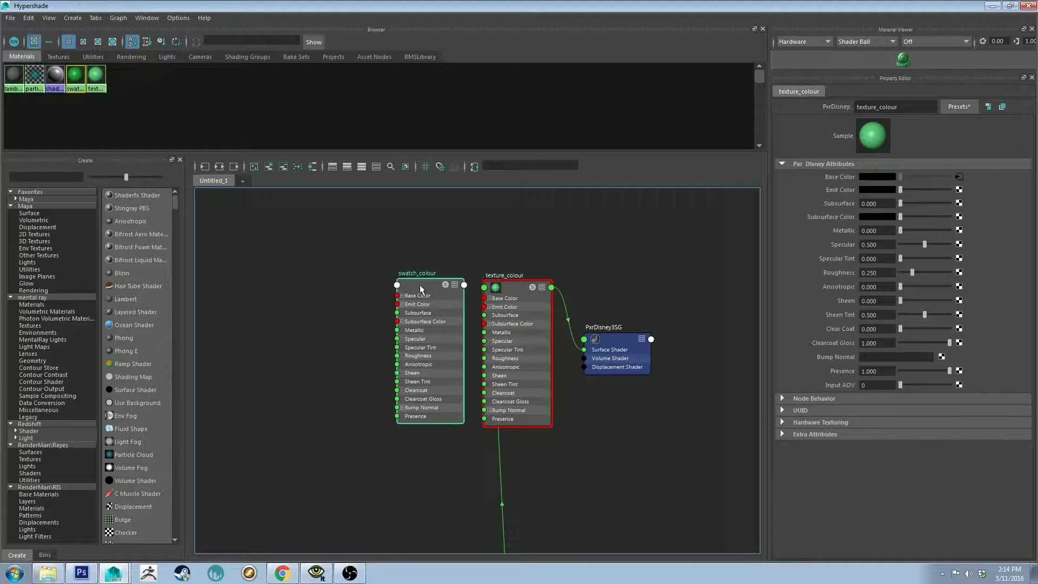
click(886, 176)
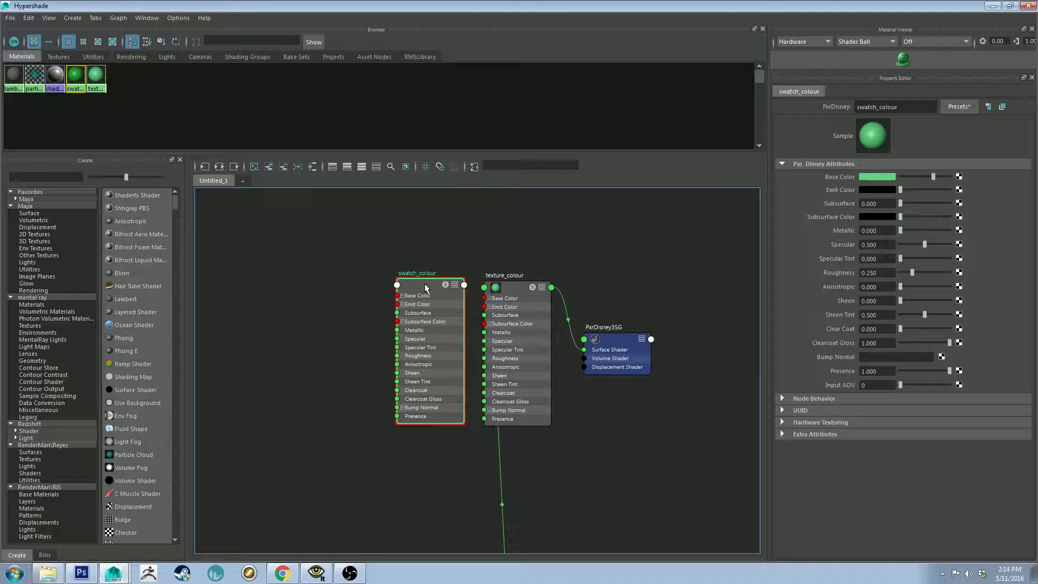
click(993, 6)
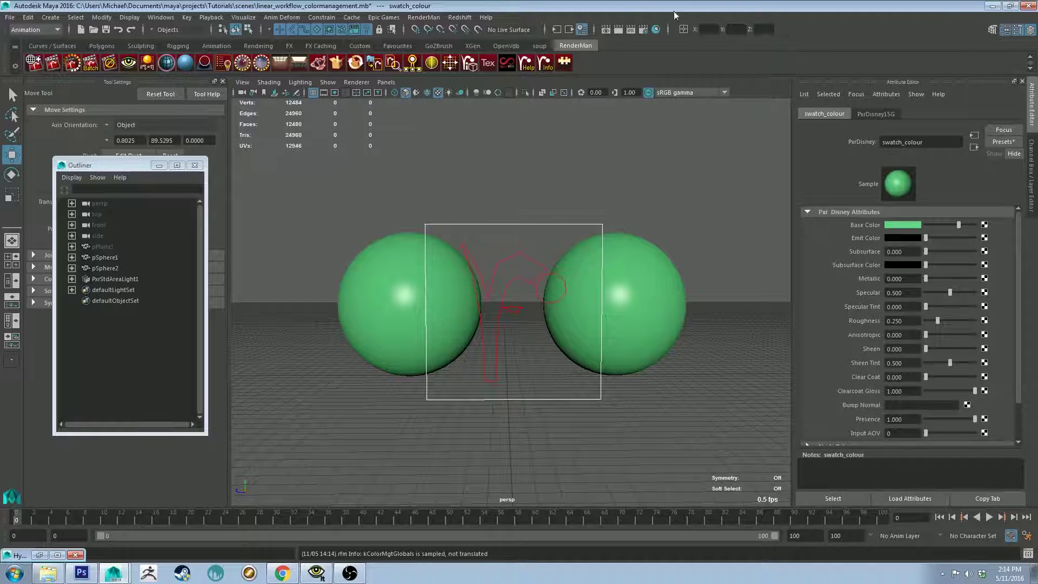
click(620, 31)
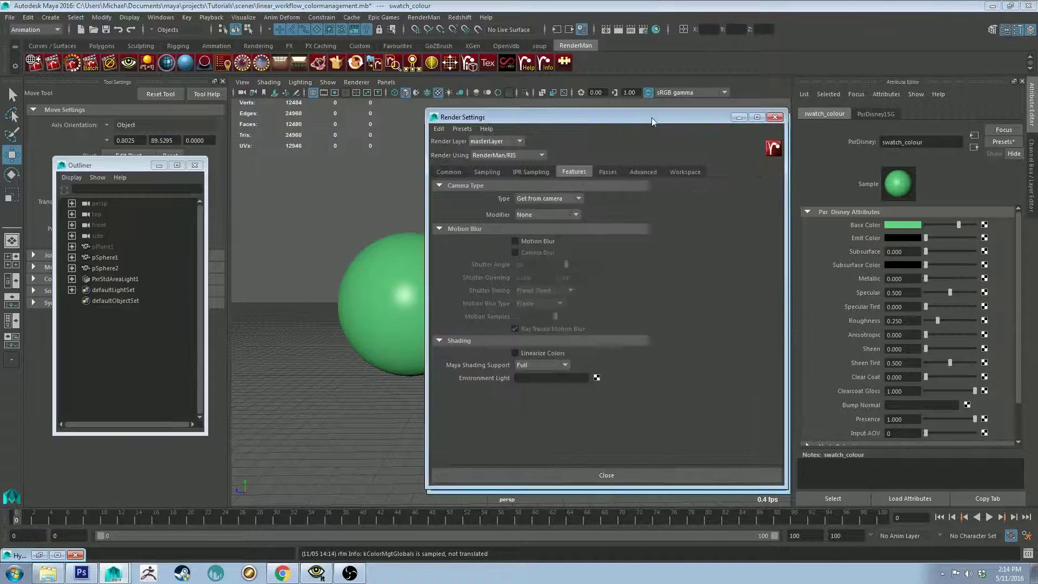
drag(653, 122, 597, 116)
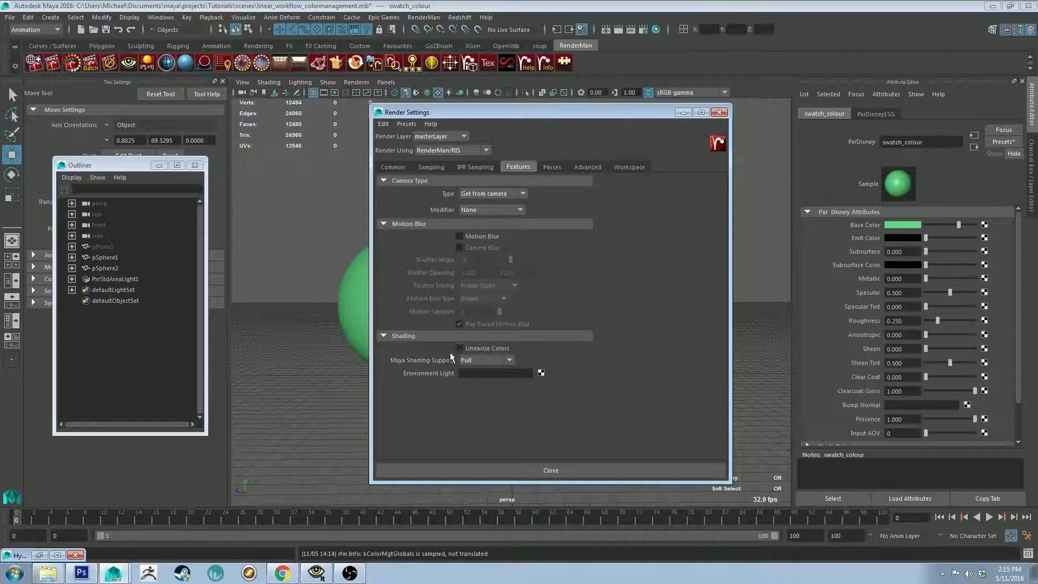
click(57, 555)
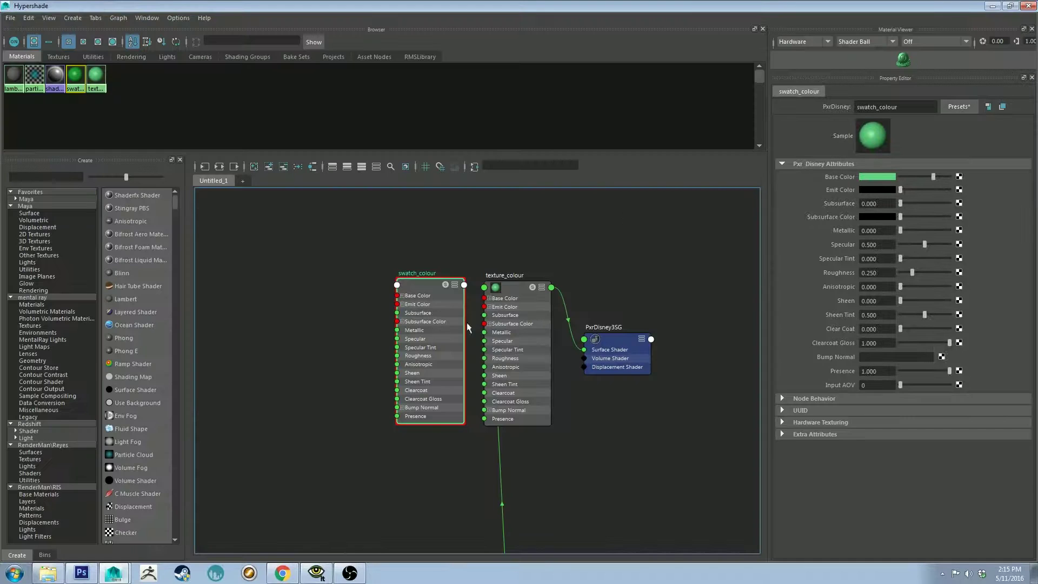
Step: Show swatch_colour's Base Color on the 0–1 range: 0.388, 0.839, 0.518
click(882, 178)
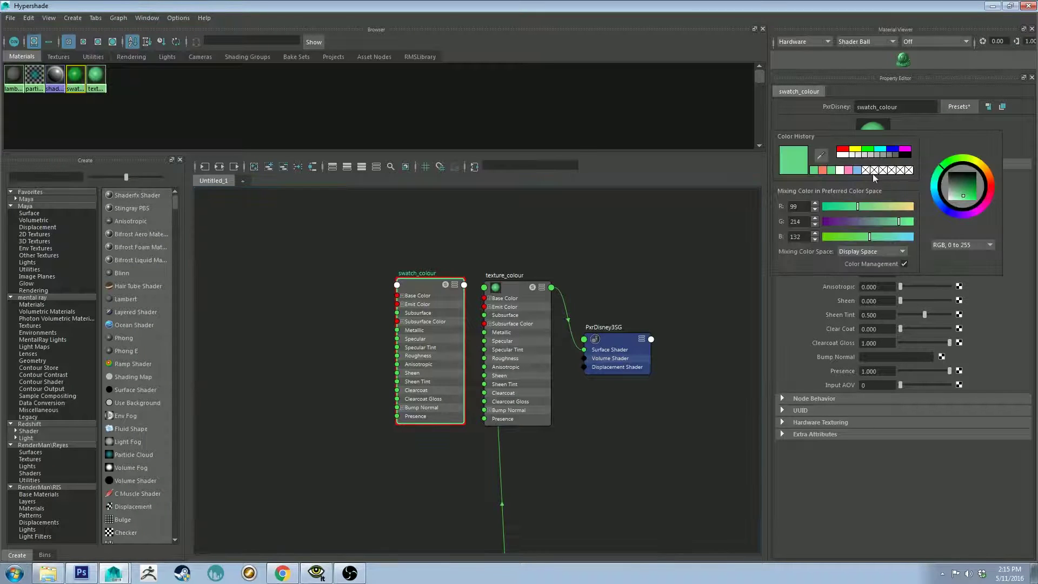
click(971, 246)
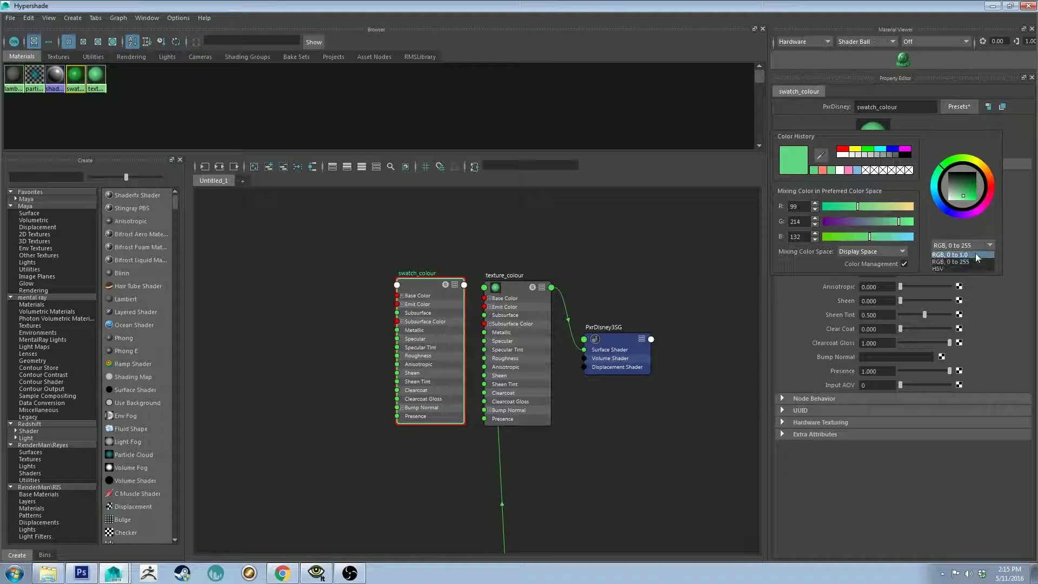
click(976, 253)
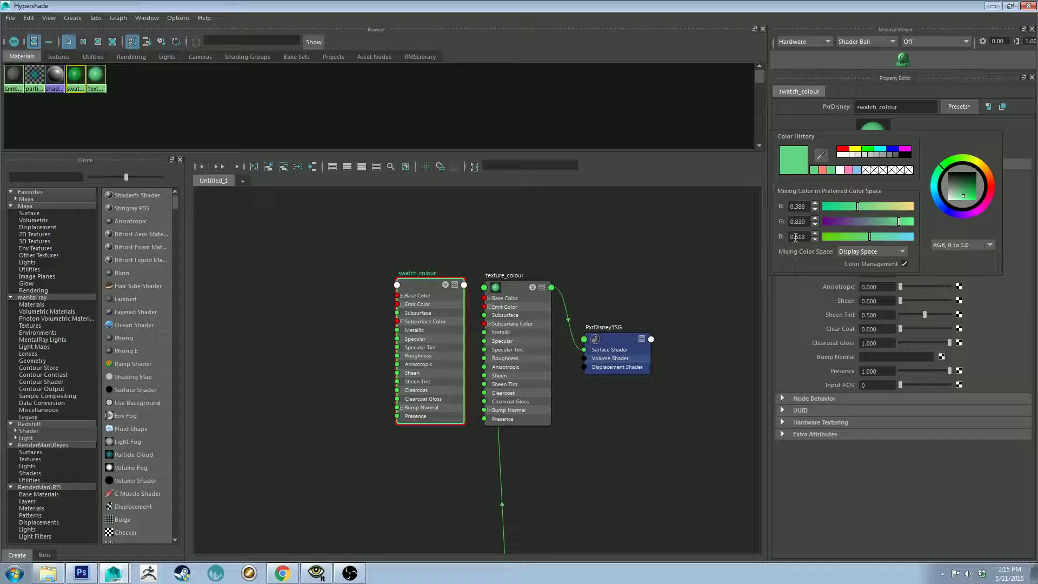
Step: Compare it with Photoshop's Color Picker green of 99, 214, 132, then return to Maya
click(81, 574)
click(842, 373)
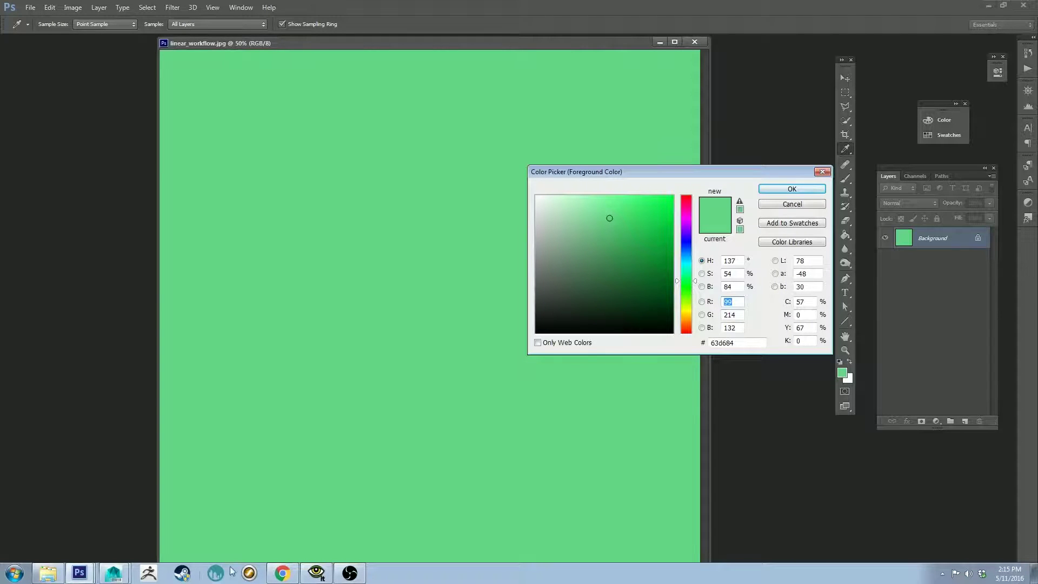
click(114, 574)
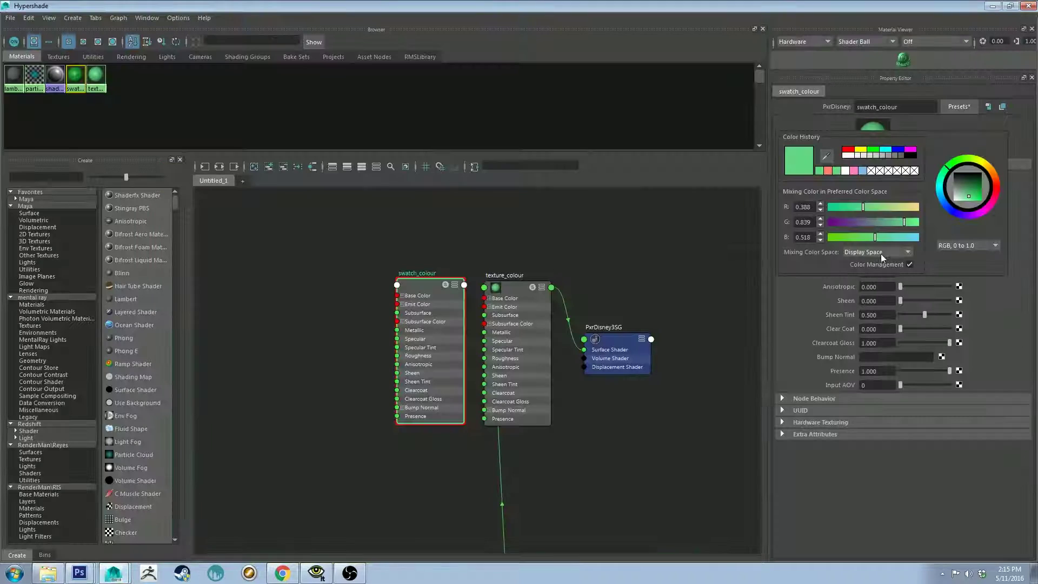
Step: On the 0–255 range, compare rendering-space 32, 171, 59 with display-space 99, 214, 132
click(978, 251)
click(958, 262)
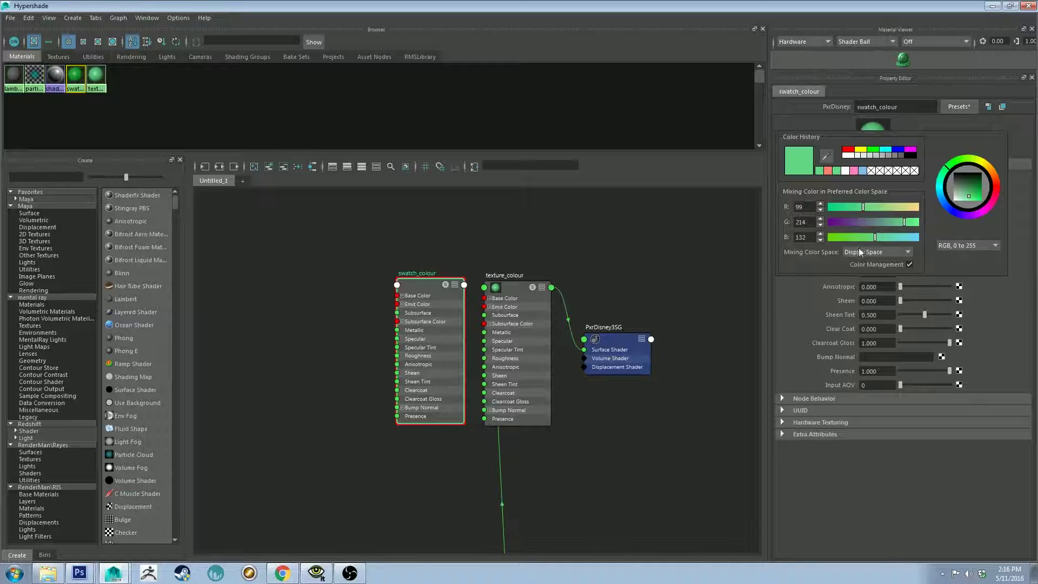
click(851, 252)
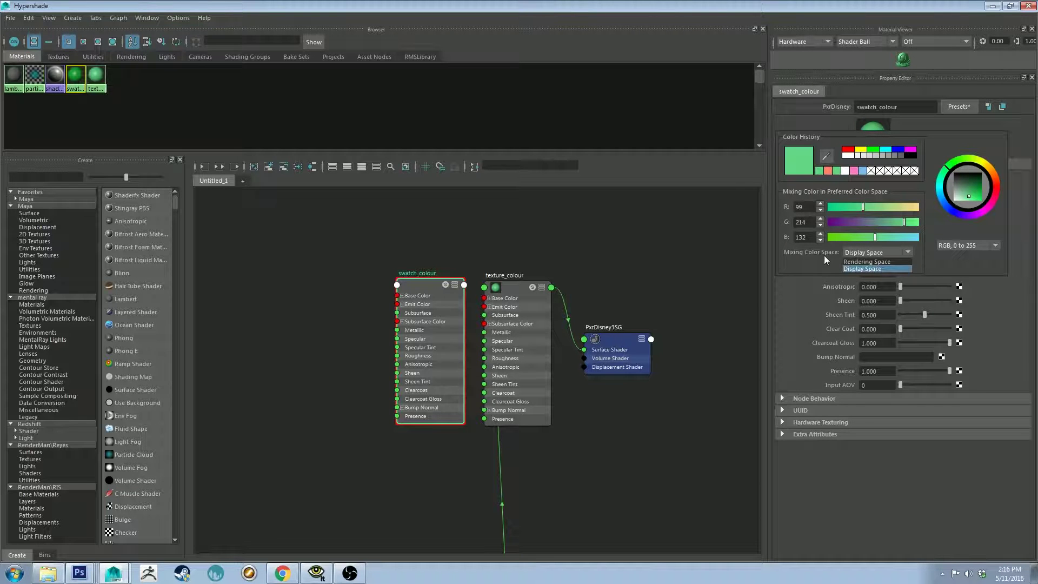
click(865, 262)
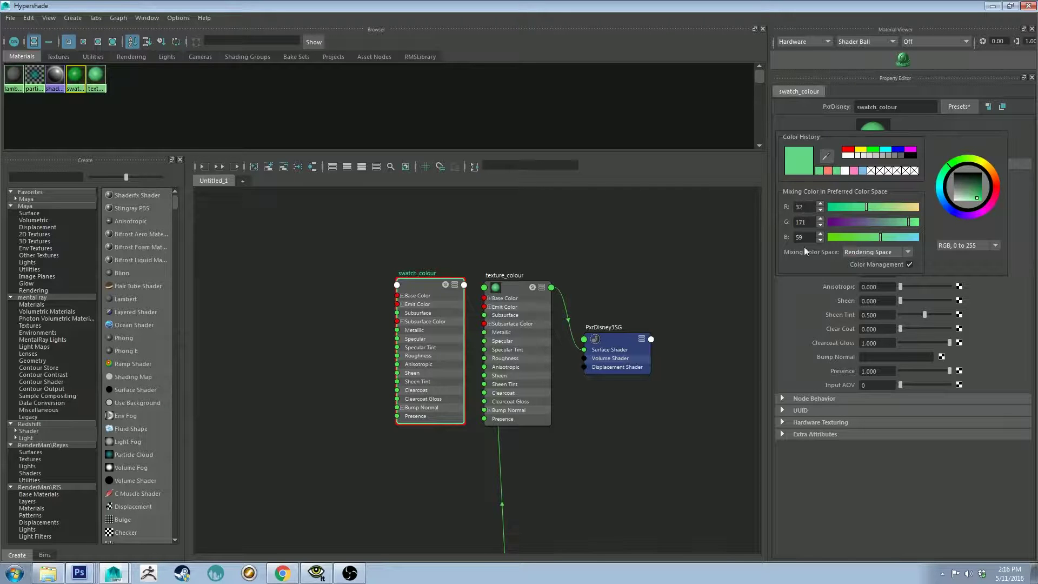
click(890, 253)
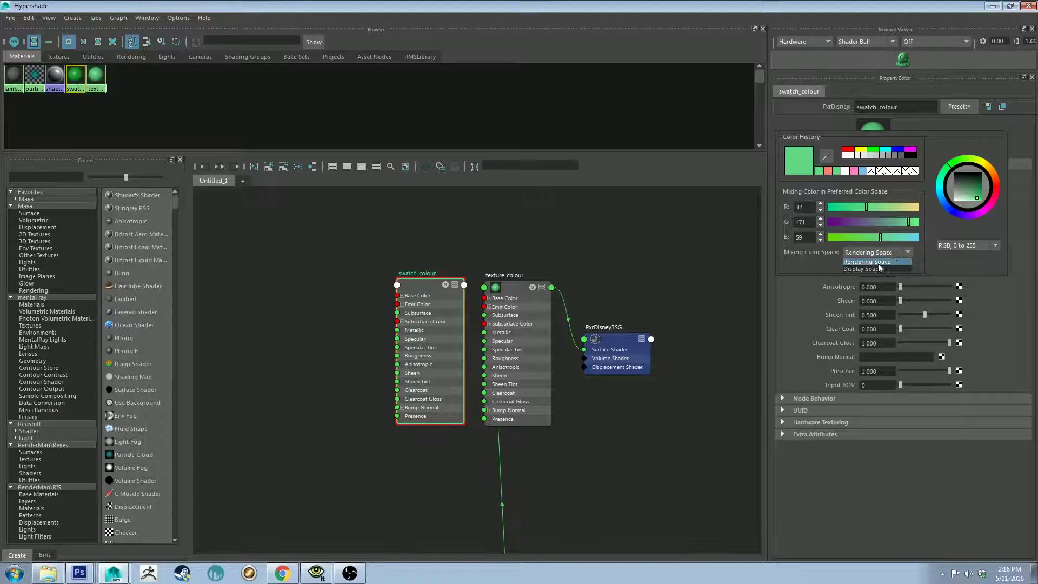
click(871, 267)
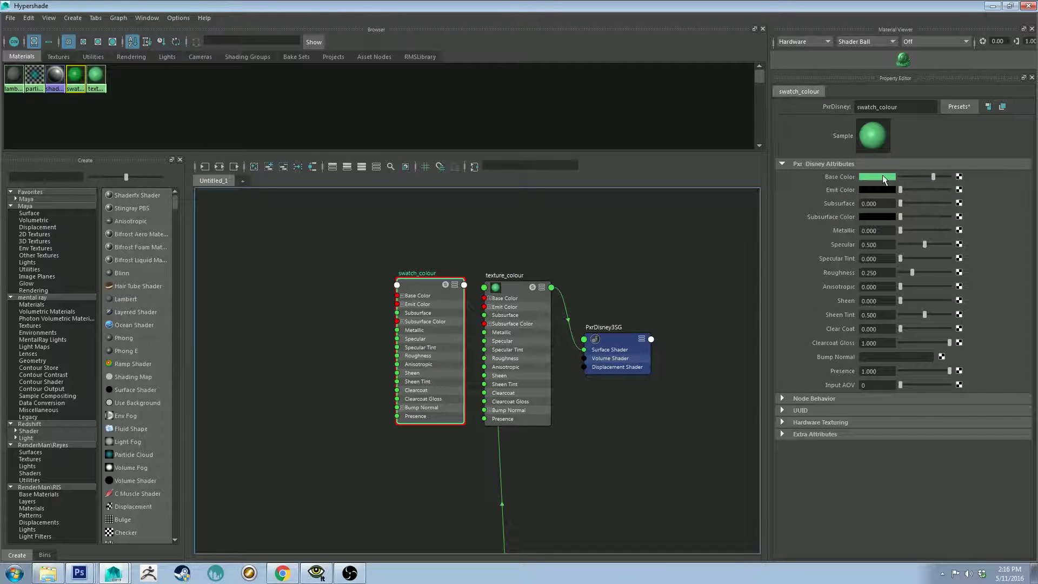
Step: Select swatch_colour, texture_colour, then file2, keeping file2's Color Space as sRGB
click(883, 177)
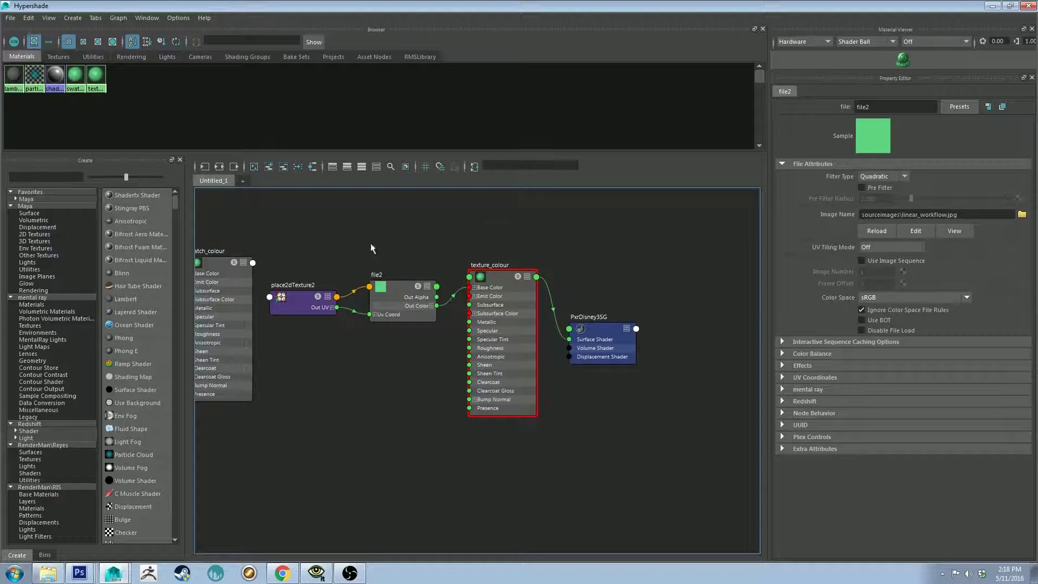
alt+middle_drag(317, 226, 364, 220)
click(266, 269)
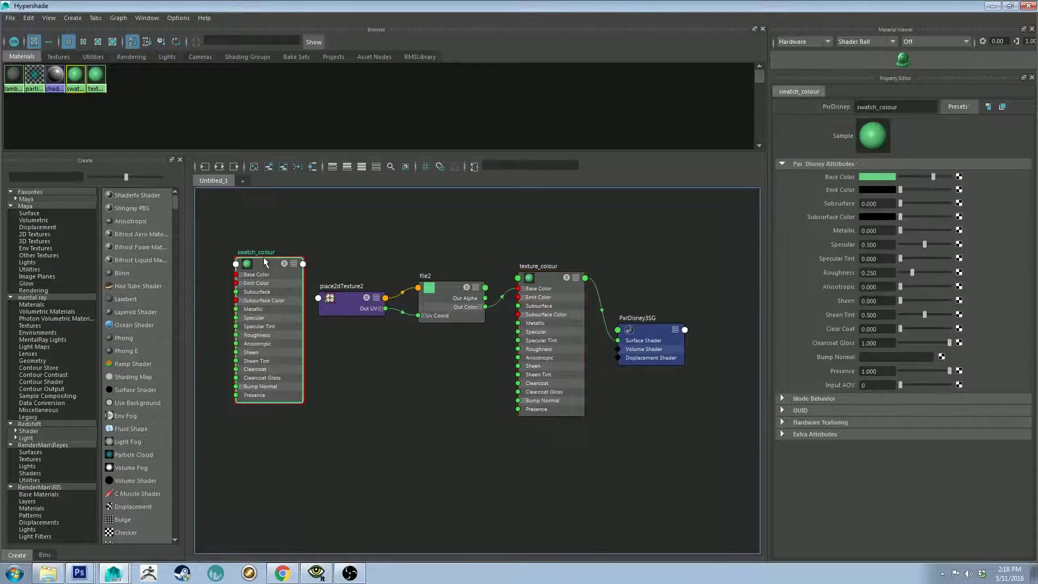
click(549, 281)
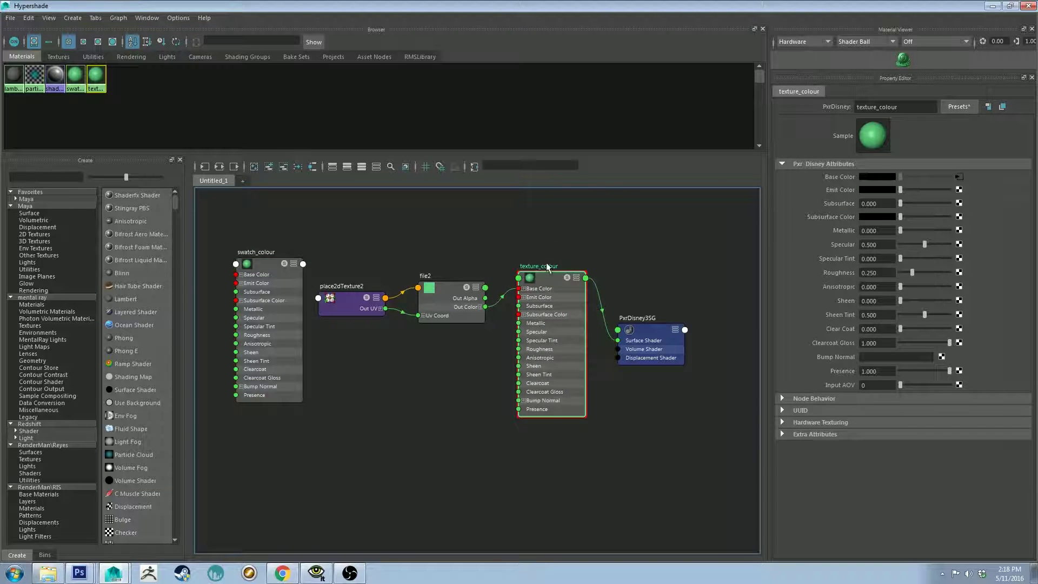
click(457, 289)
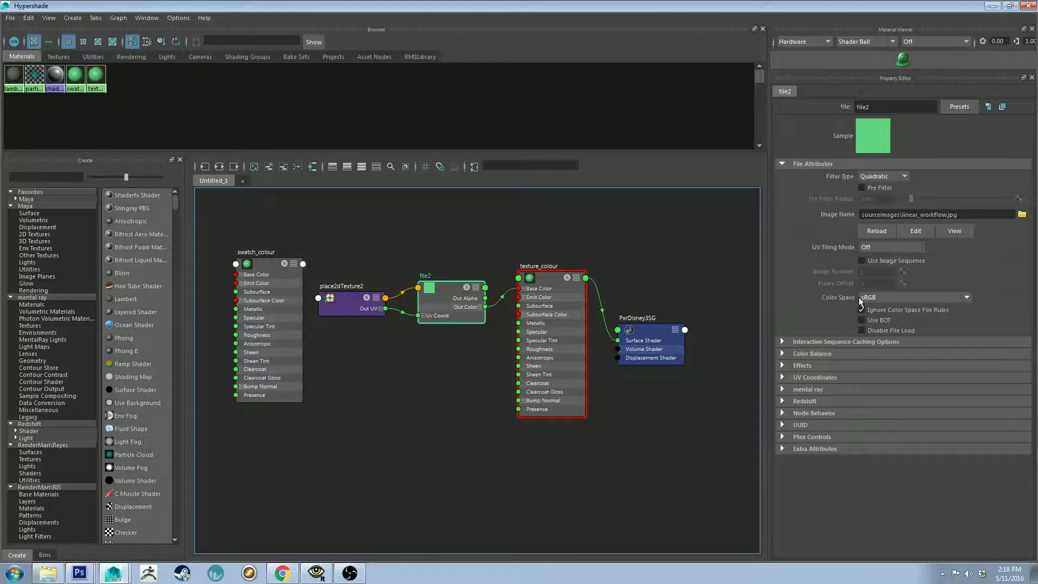
click(888, 298)
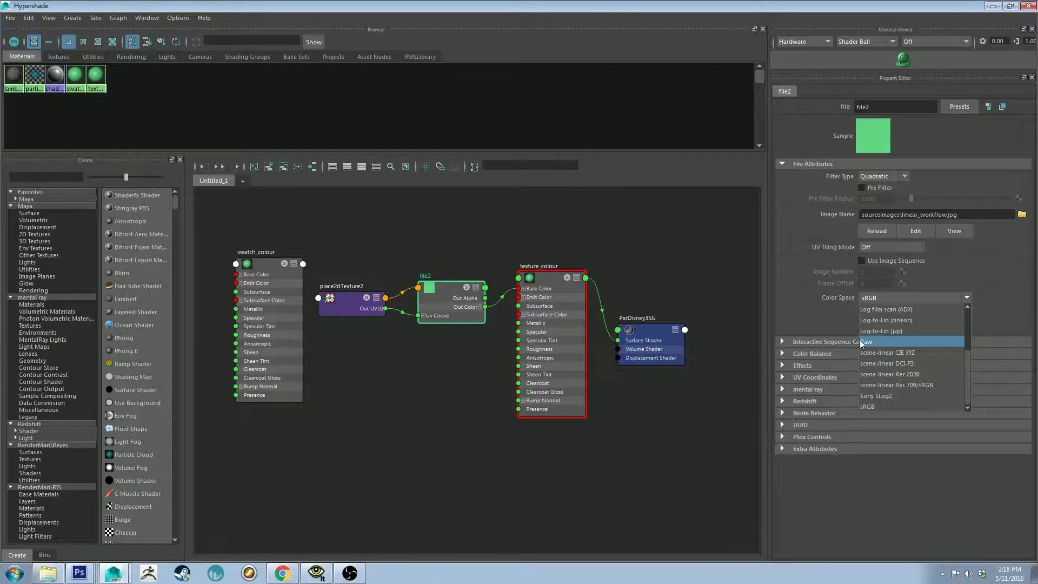
click(832, 318)
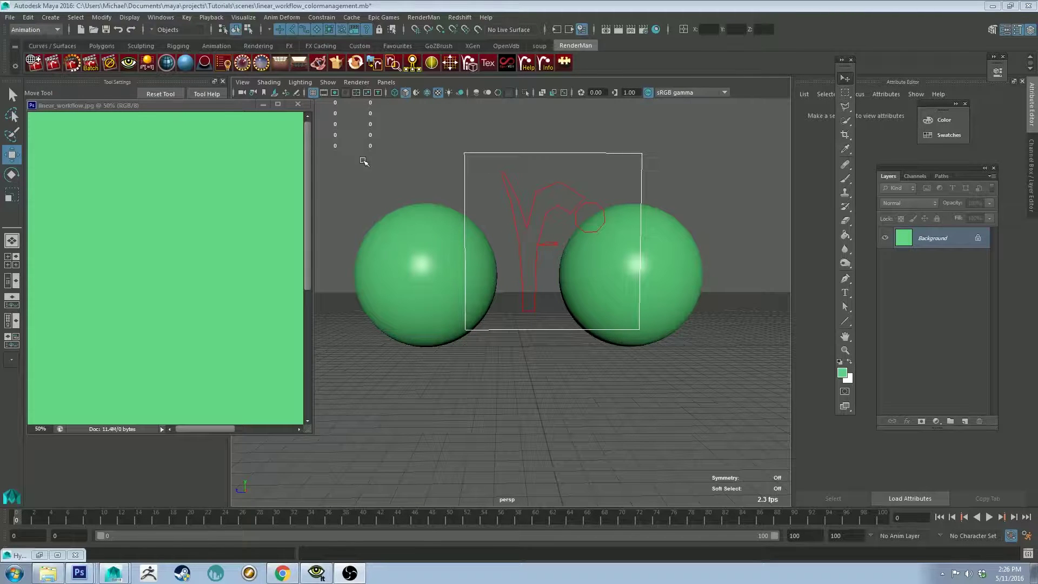
Step: Bring the green Photoshop image forward, then return to swatch_colour's attributes in Hypershade
click(141, 115)
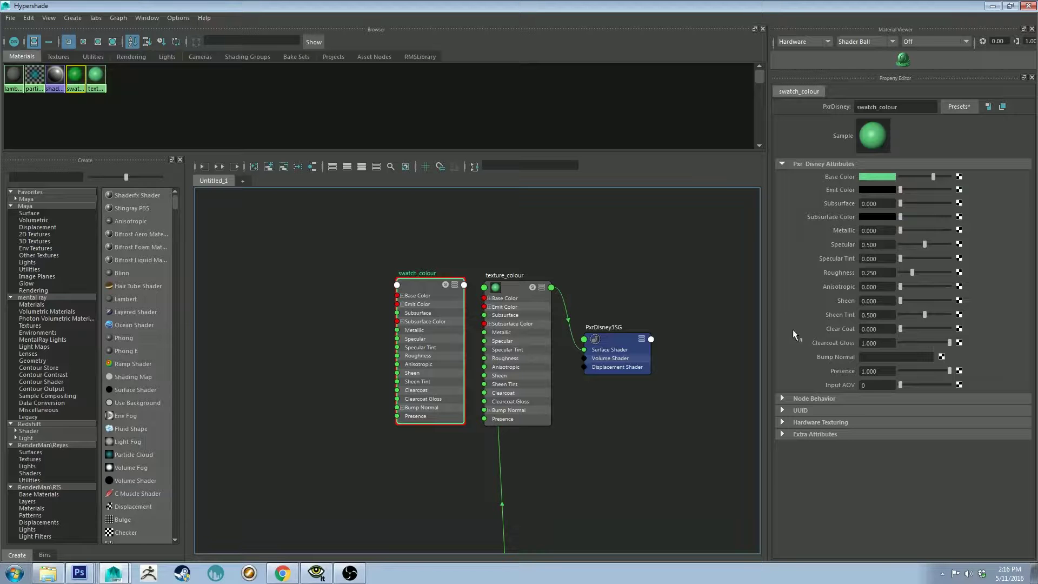
Step: Minimise Hypershade and Render Settings and show the Color Management preferences
click(993, 6)
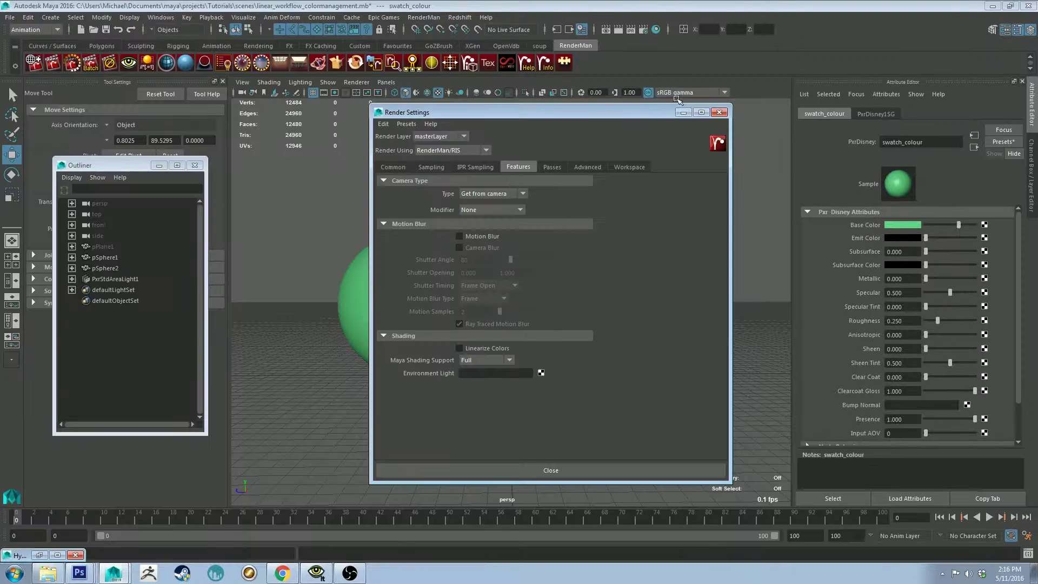
click(682, 112)
click(133, 17)
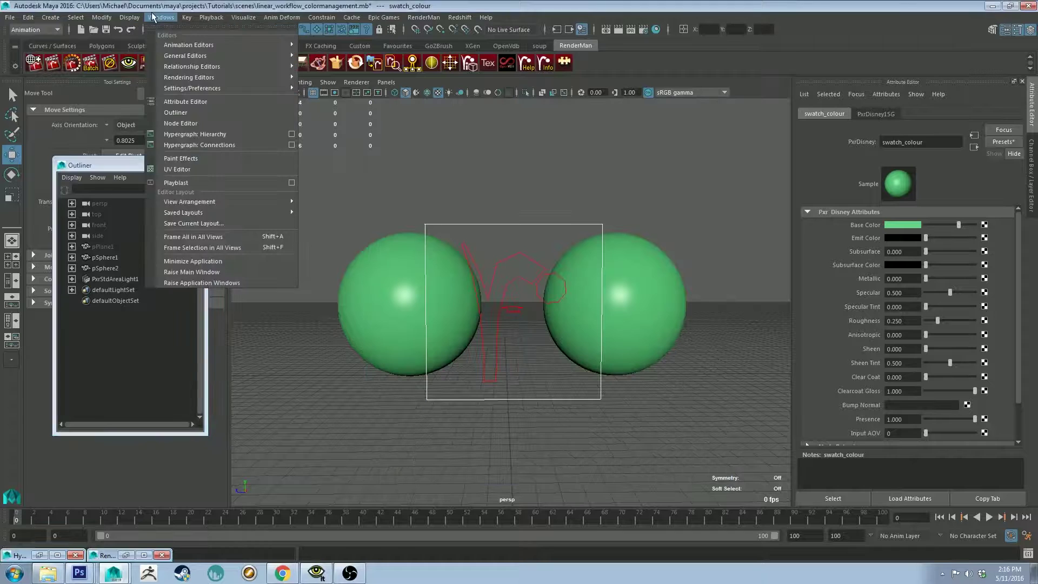
mouse_move(160, 17)
mouse_move(259, 90)
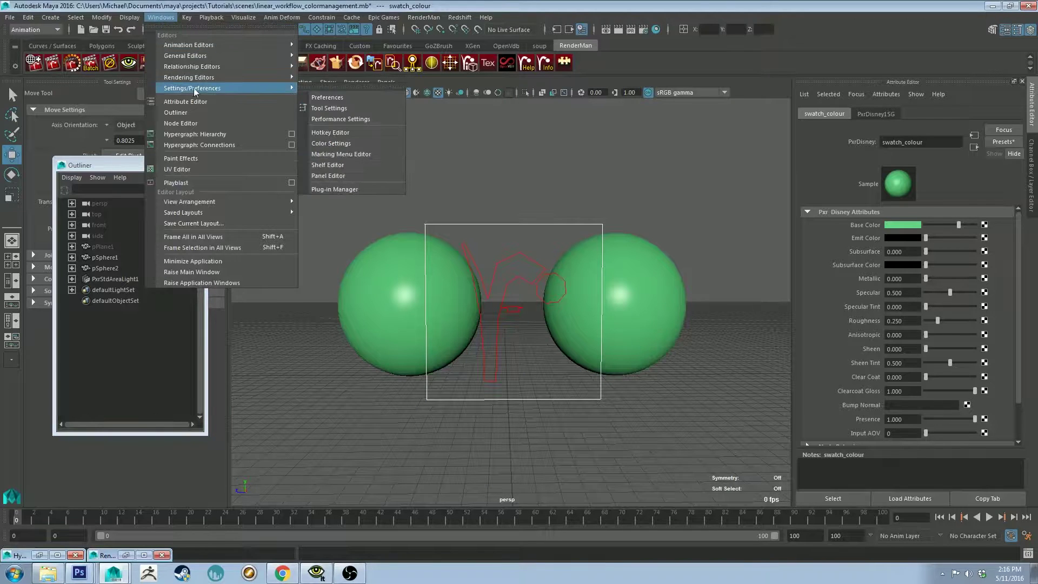
click(343, 96)
click(314, 284)
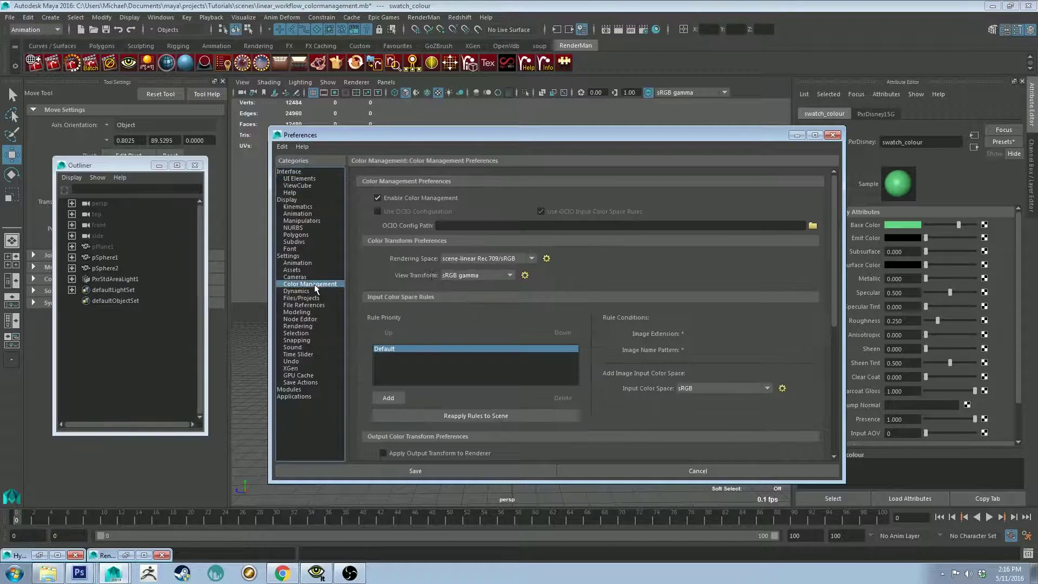
Step: Confirm scene-linear Rec 709/sRGB rendering space with sRGB gamma view transform, then save
click(460, 261)
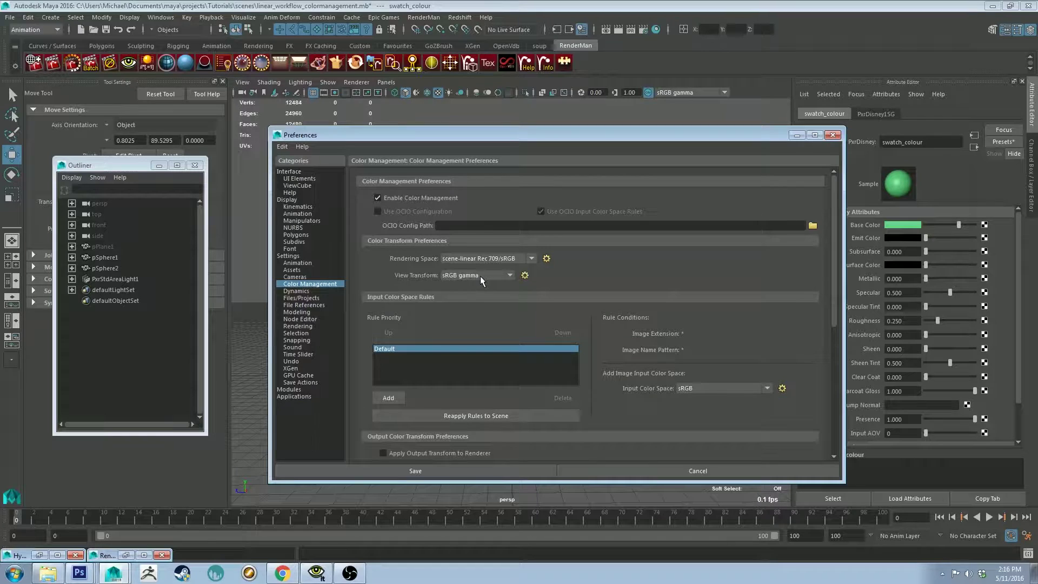
click(480, 276)
click(609, 279)
click(833, 135)
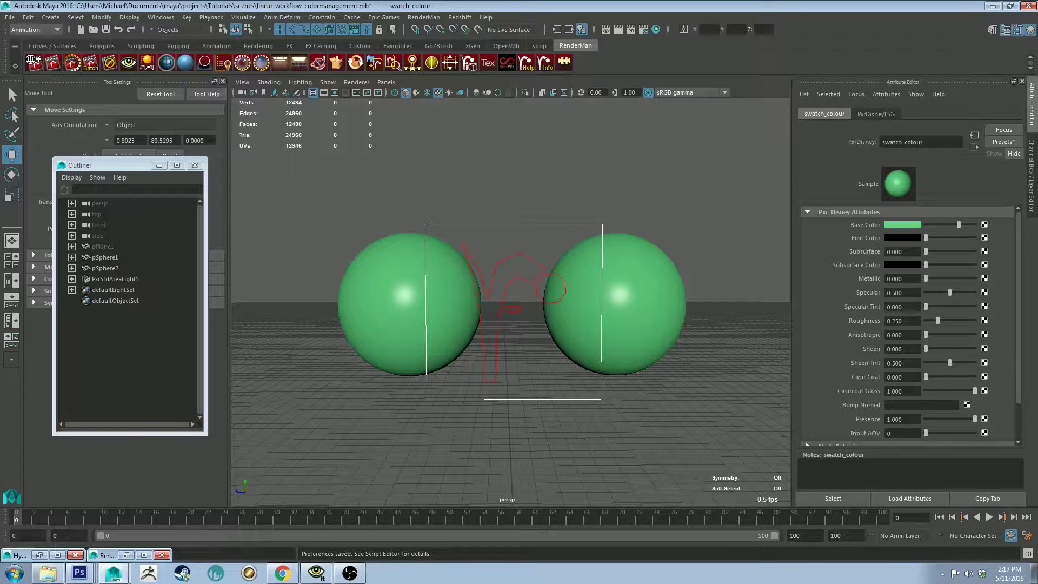
Step: Start a RenderMan IPR render and move the 'it' viewer window into place
click(72, 63)
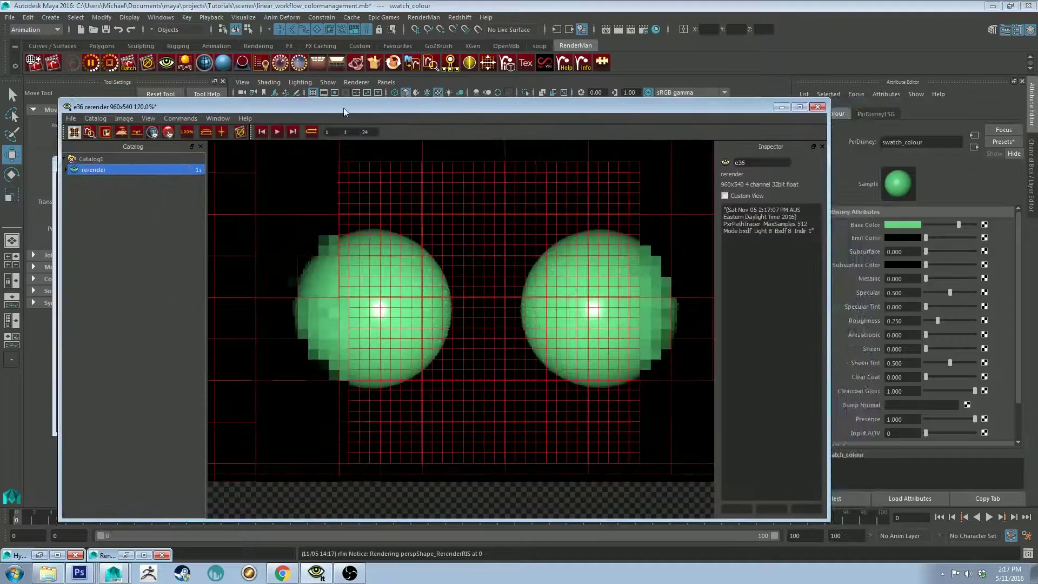
drag(342, 108, 385, 93)
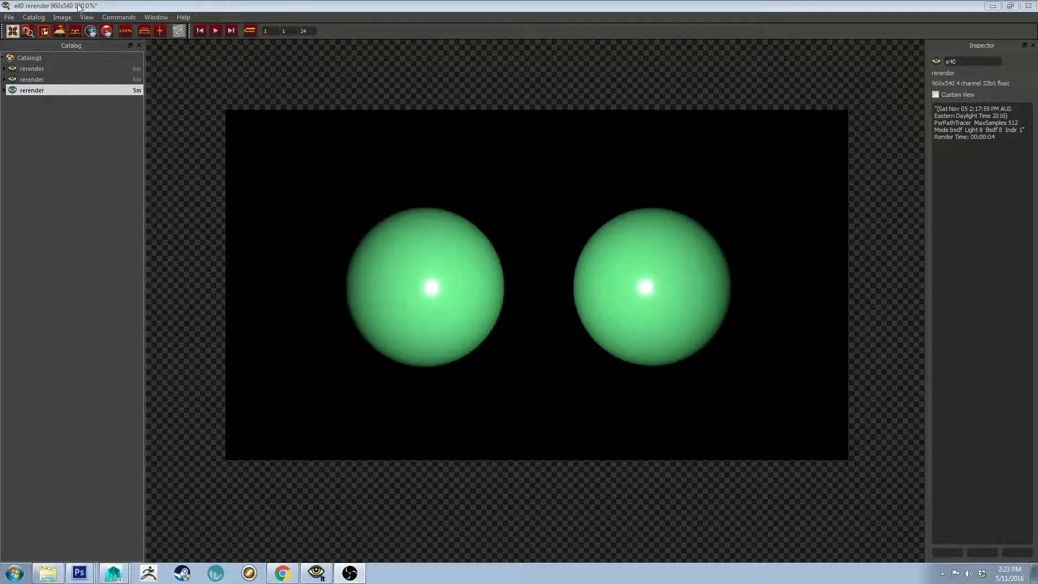
Step: Confirm the Image Color Space is linear and set the Display View to sRGB
click(61, 17)
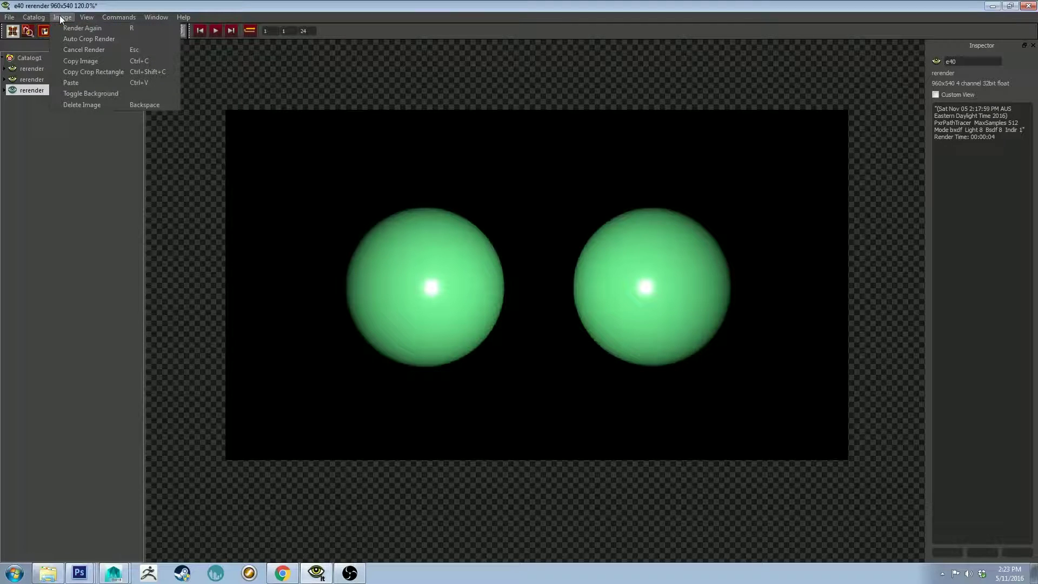
mouse_move(86, 16)
mouse_move(150, 164)
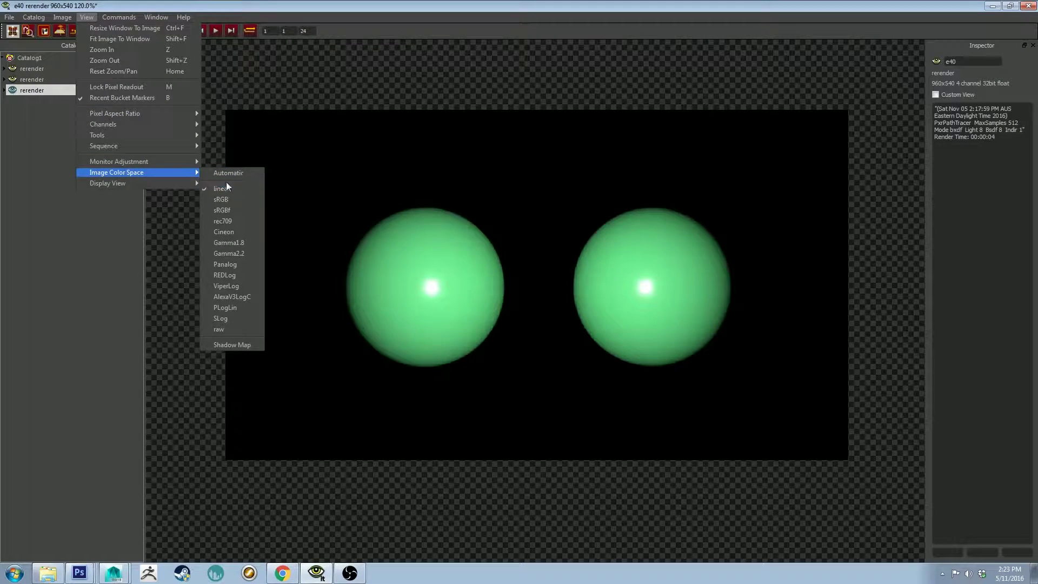
mouse_move(177, 184)
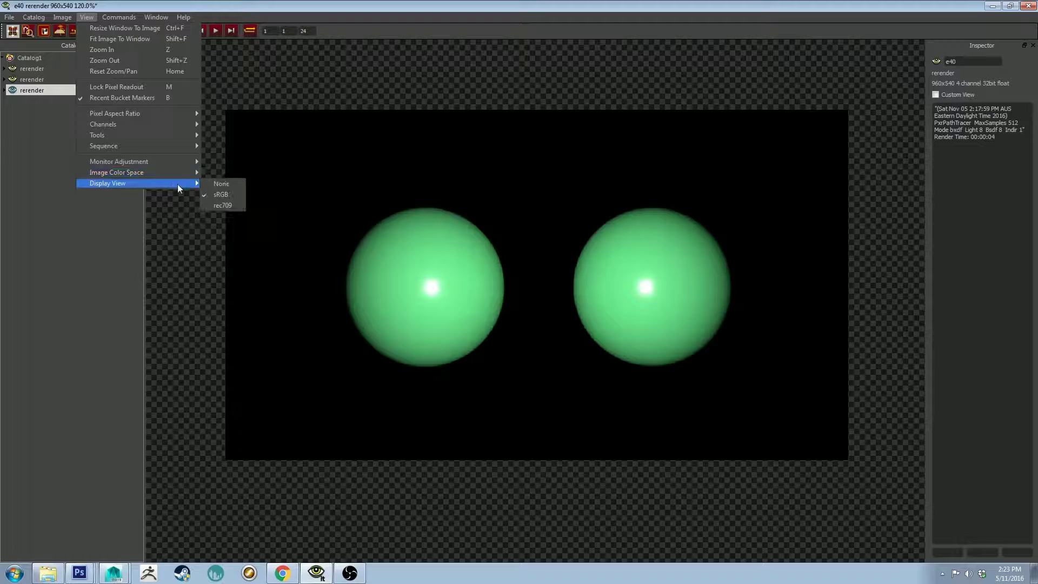
click(223, 193)
click(11, 18)
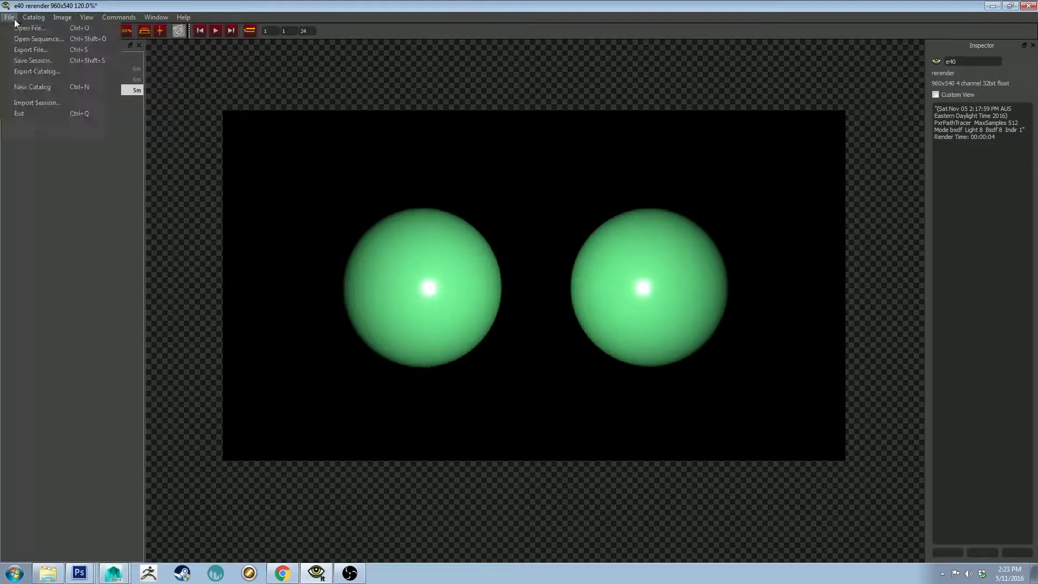
Step: Review the export file types, cancel, then enable Catalog > Burn In Mapping On Save
click(30, 50)
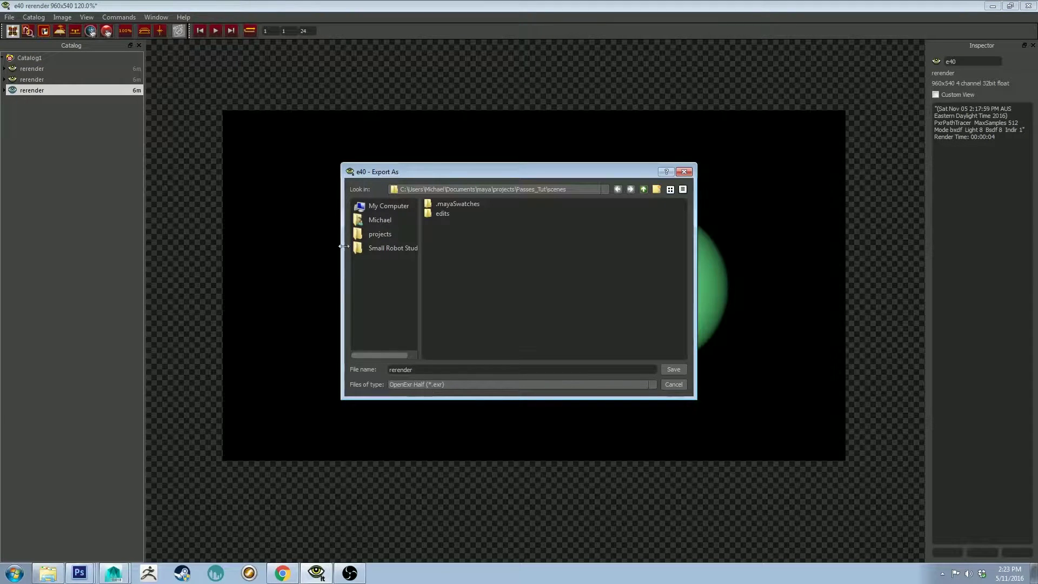
drag(450, 170, 83, 137)
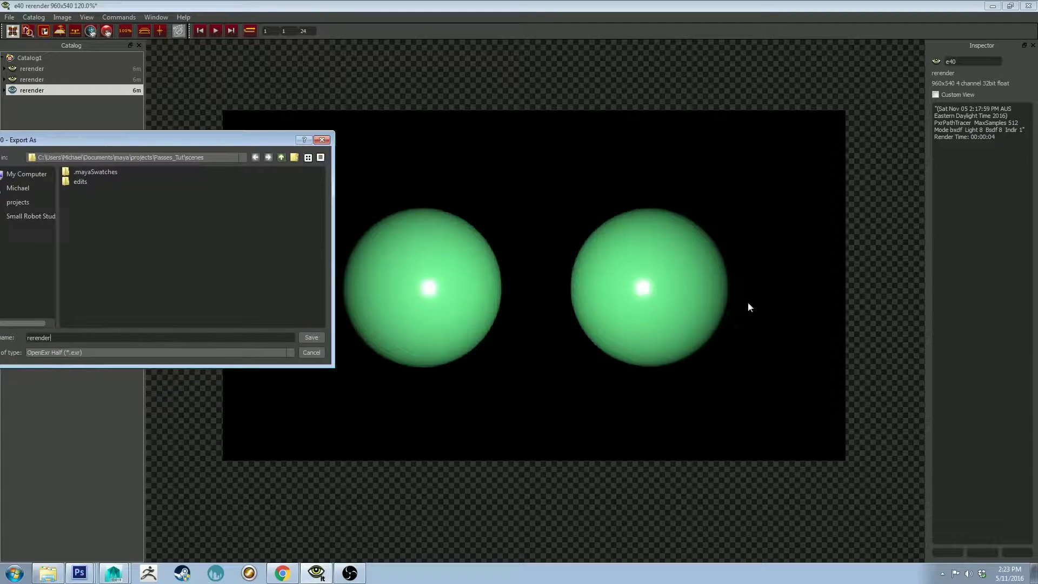
drag(194, 140, 386, 140)
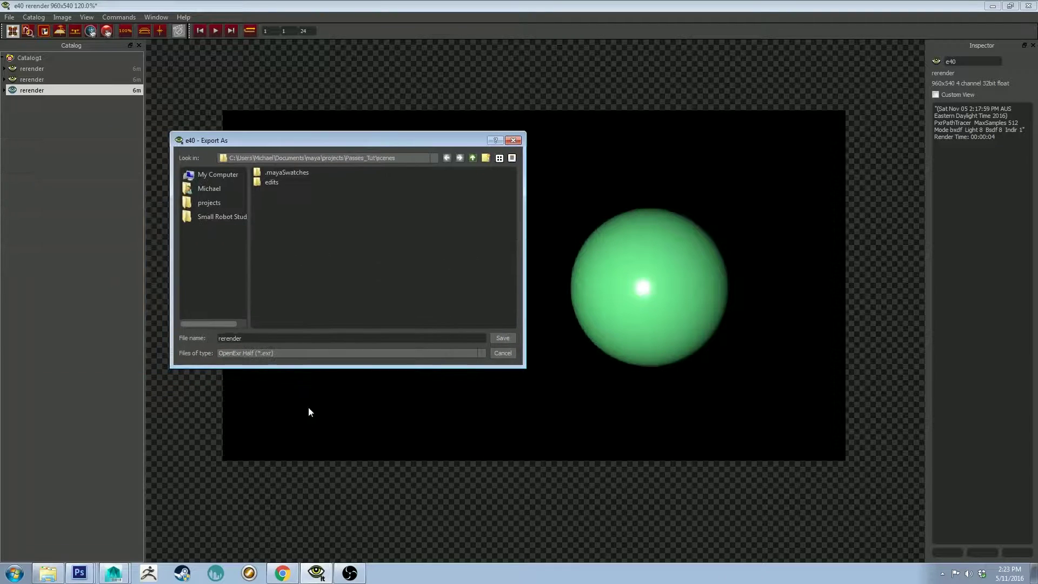
click(304, 352)
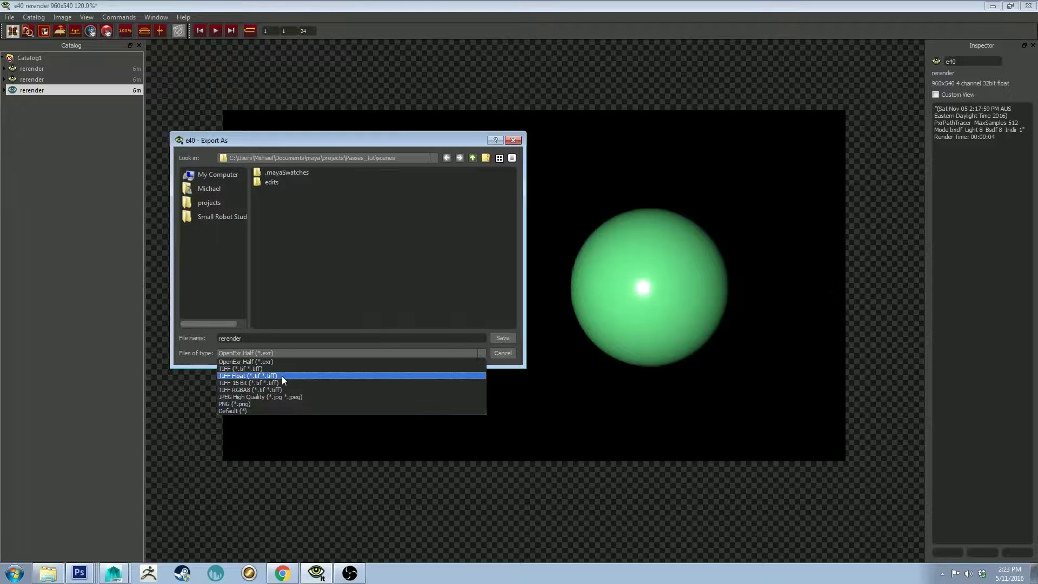
click(511, 353)
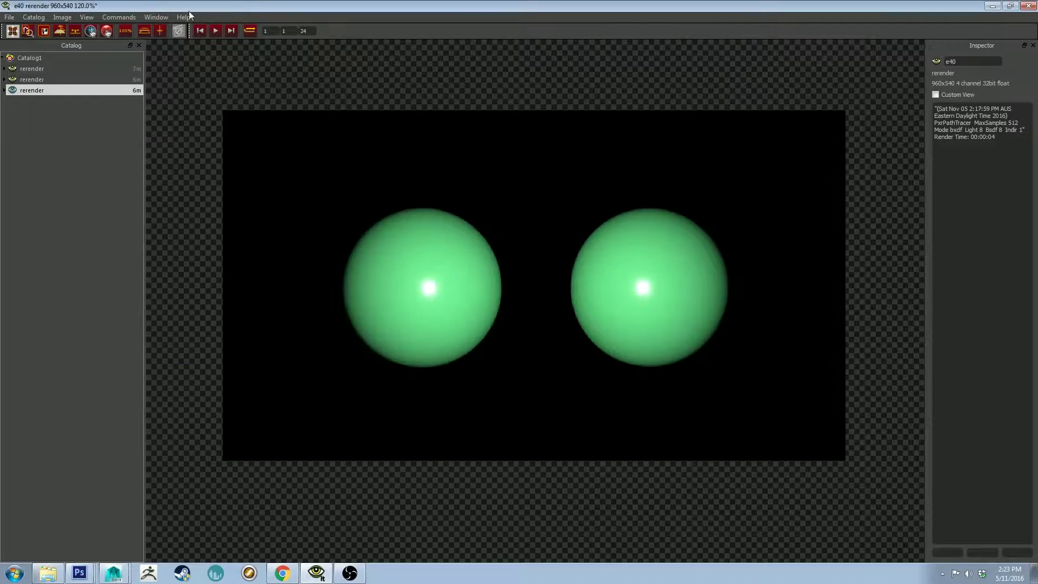
click(35, 18)
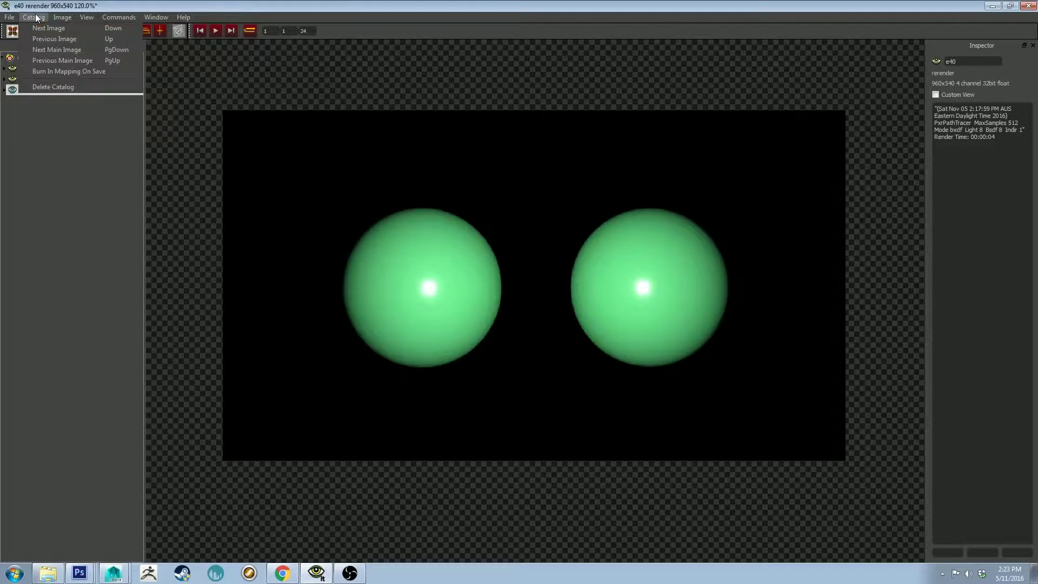
click(39, 73)
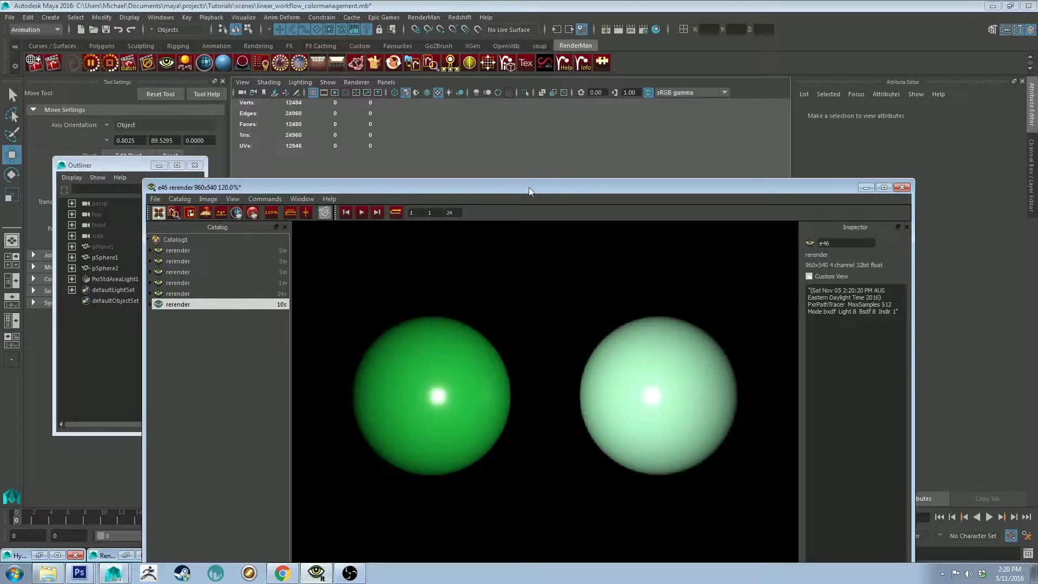
Step: Position the floating 'it' render window over Maya, keeping it in front of the scene view
drag(529, 187, 551, 188)
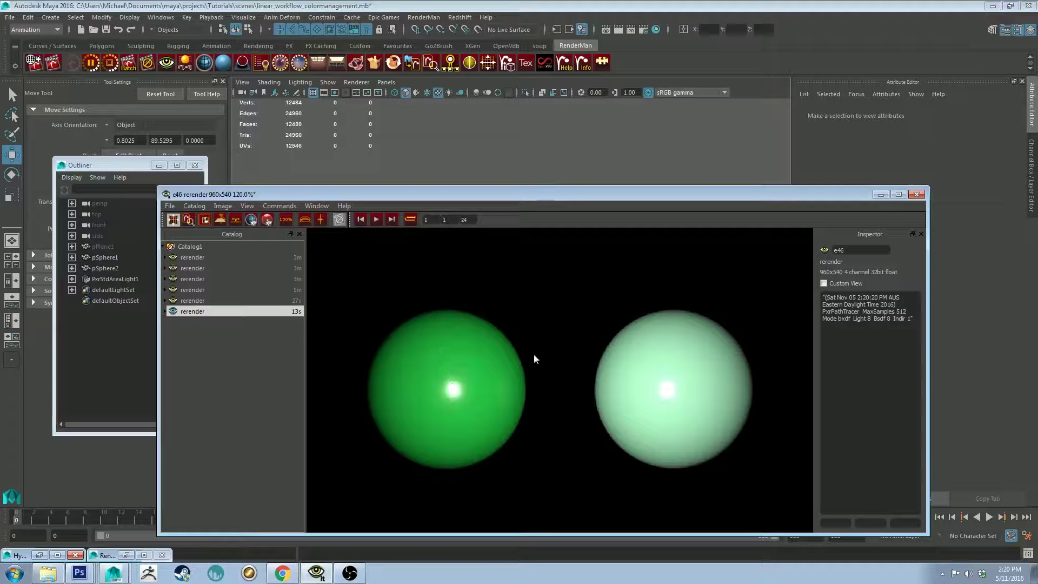
drag(497, 194, 459, 311)
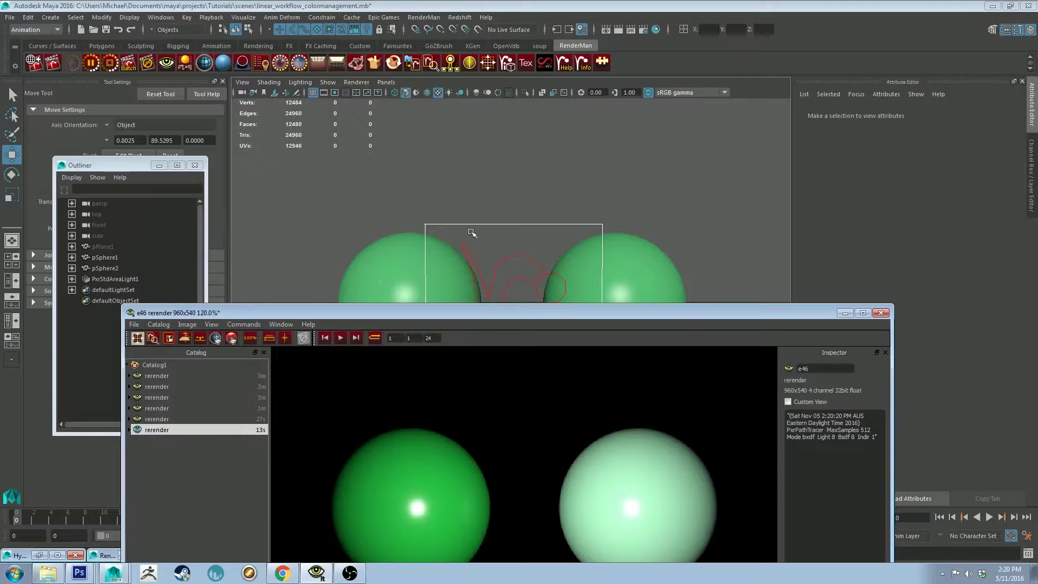
alt+middle_drag(502, 197, 517, 114)
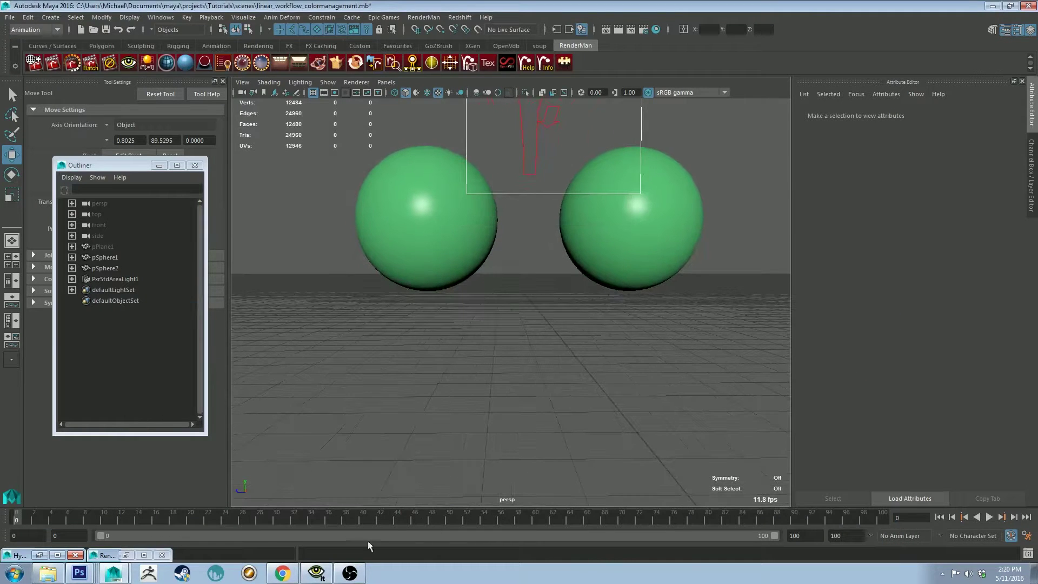
click(318, 576)
drag(433, 313, 441, 285)
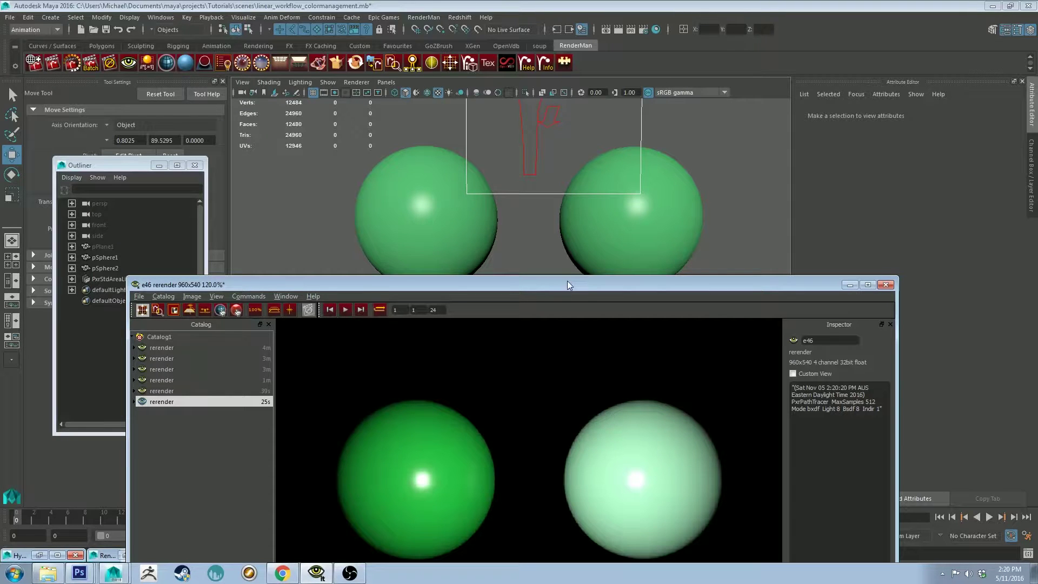
drag(567, 281, 573, 157)
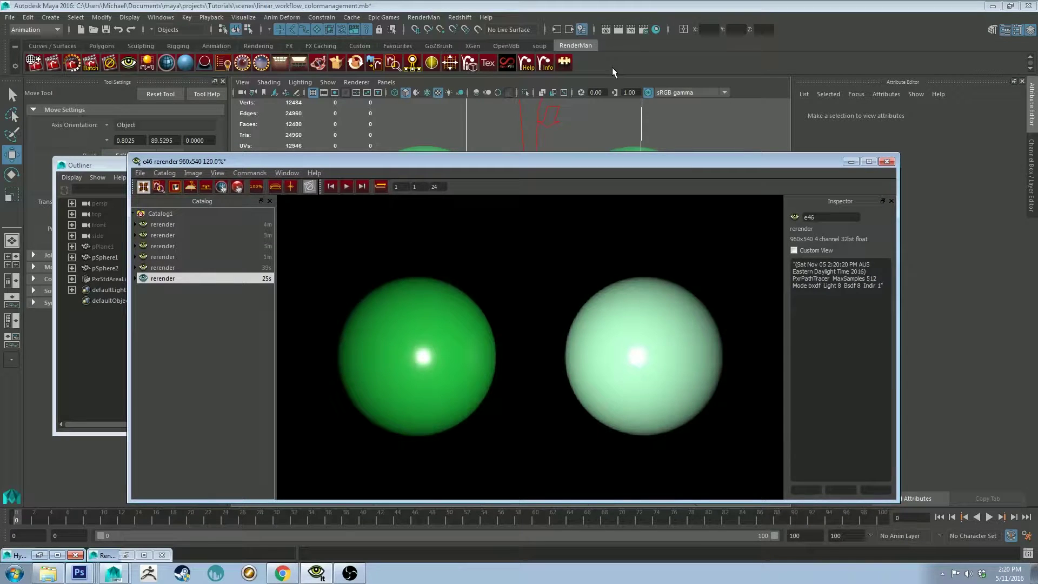
Step: Zoom and recentre the e46 render so the deep green and pale mint spheres show beside the scene
scroll(527, 340, down, 1)
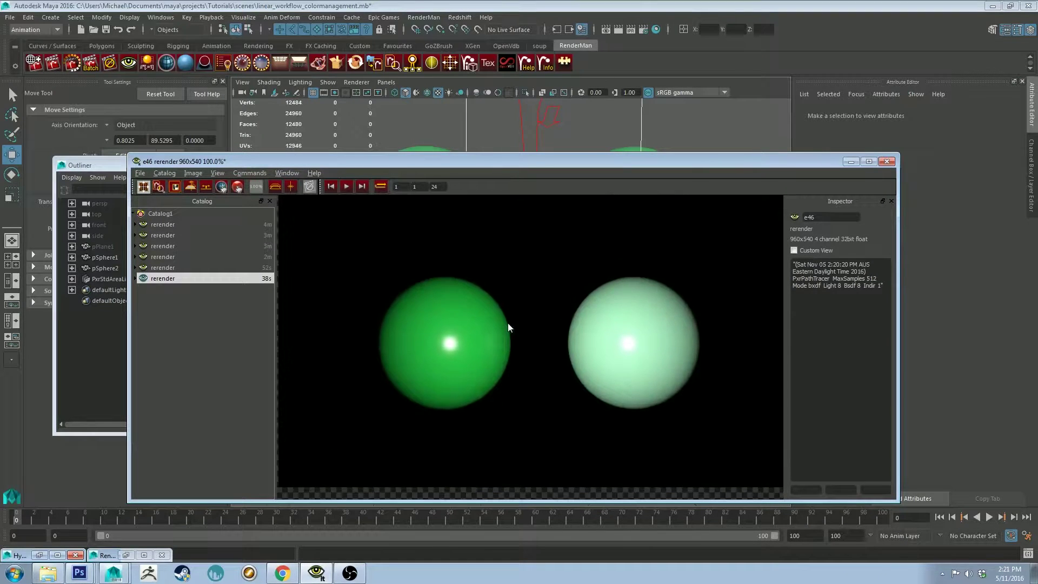
scroll(507, 323, up, 1)
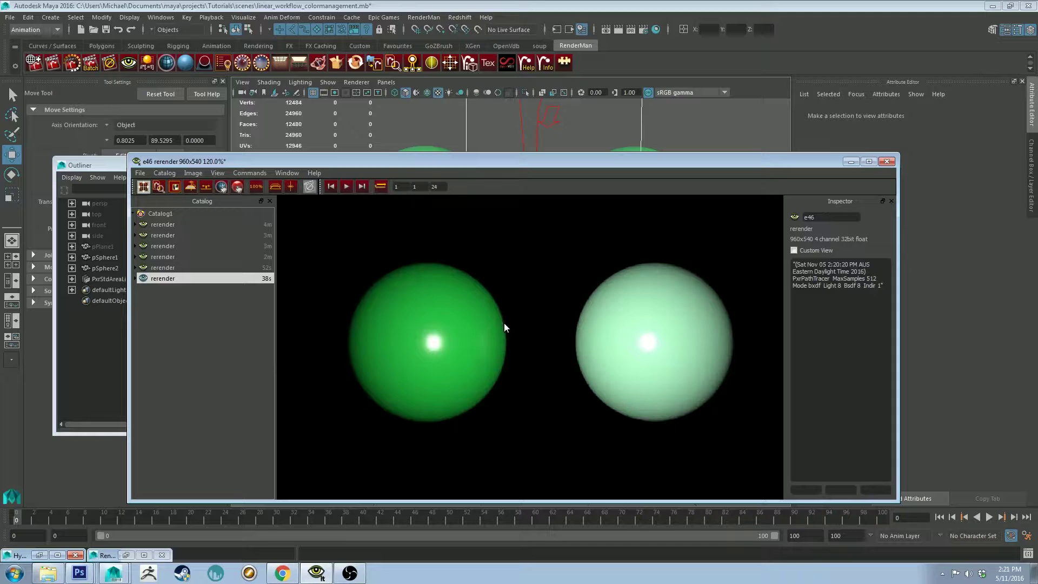
drag(553, 159, 550, 250)
middle_drag(530, 371, 521, 348)
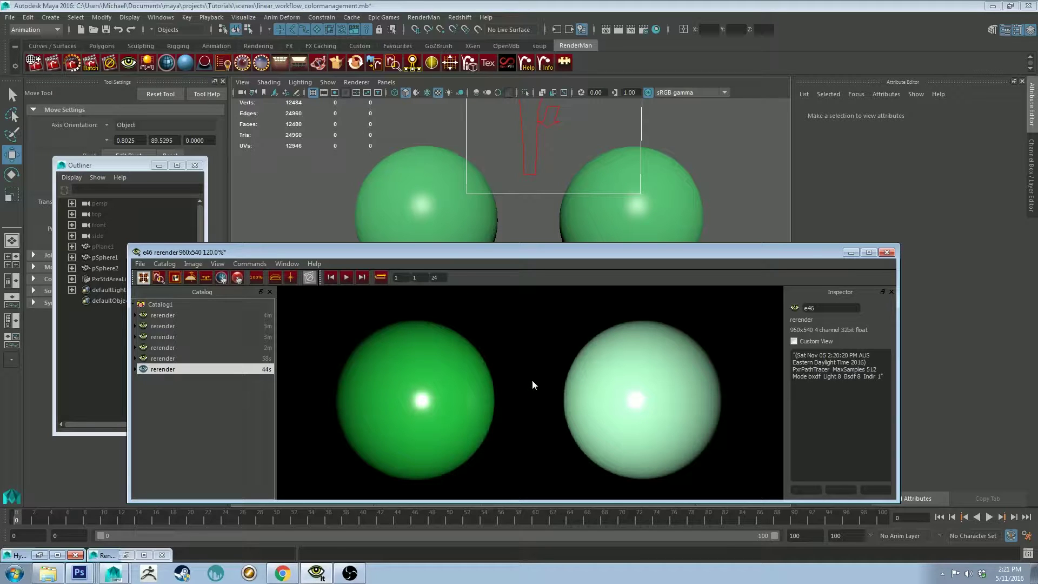
middle_drag(534, 385, 543, 375)
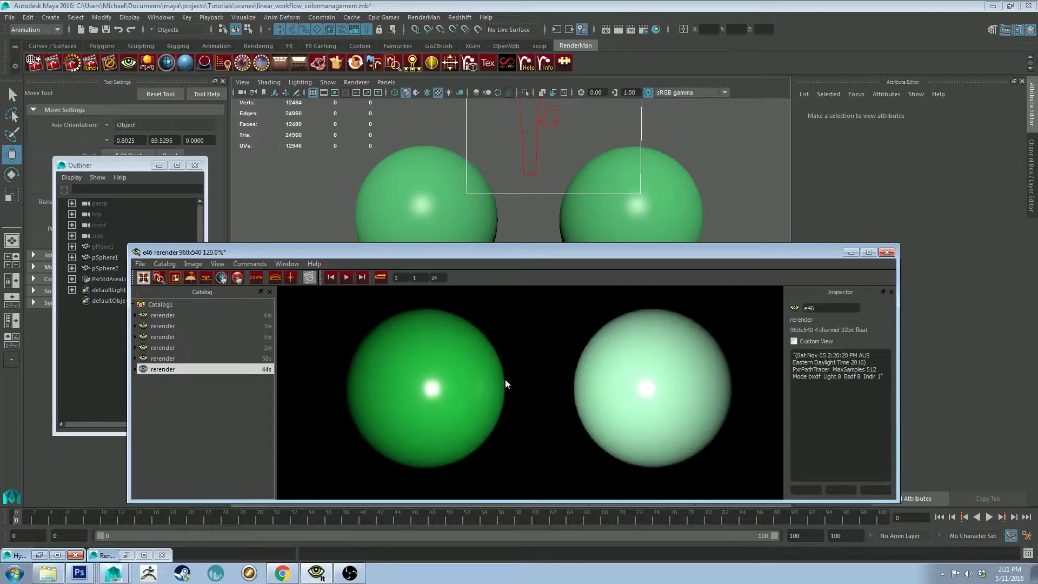